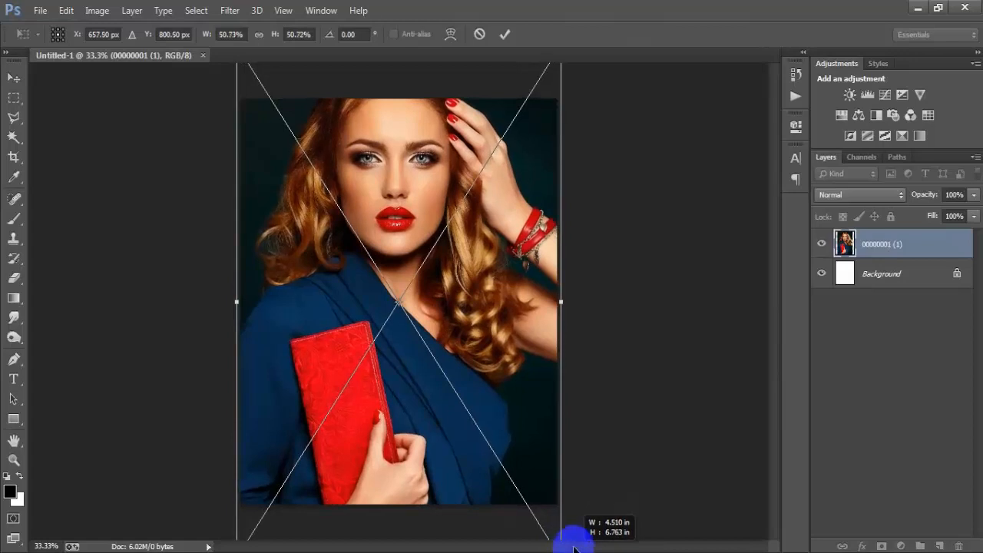
Step: Move the placed portrait down so the whole head fits on the canvas, and centre it horizontally on the Background layer
drag(485, 314, 491, 373)
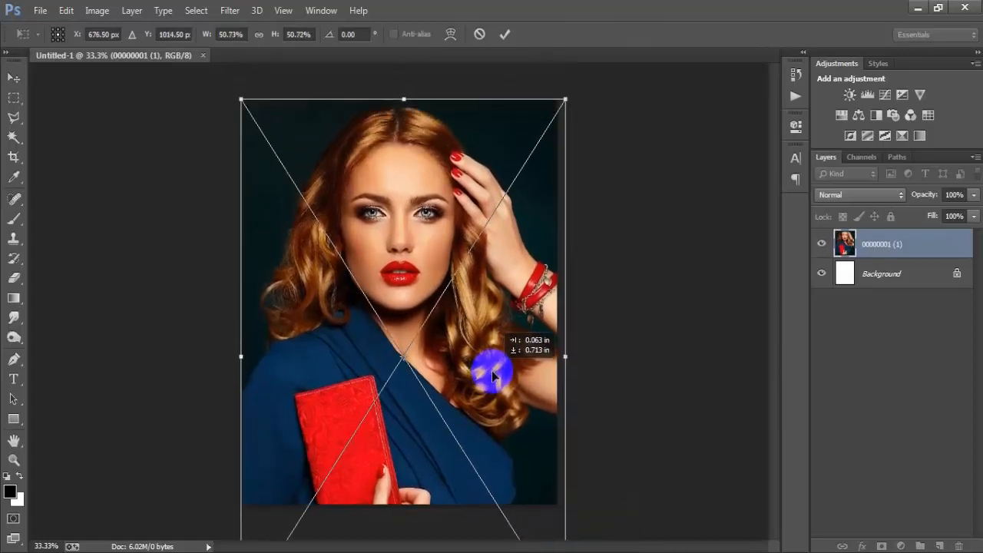
click(505, 34)
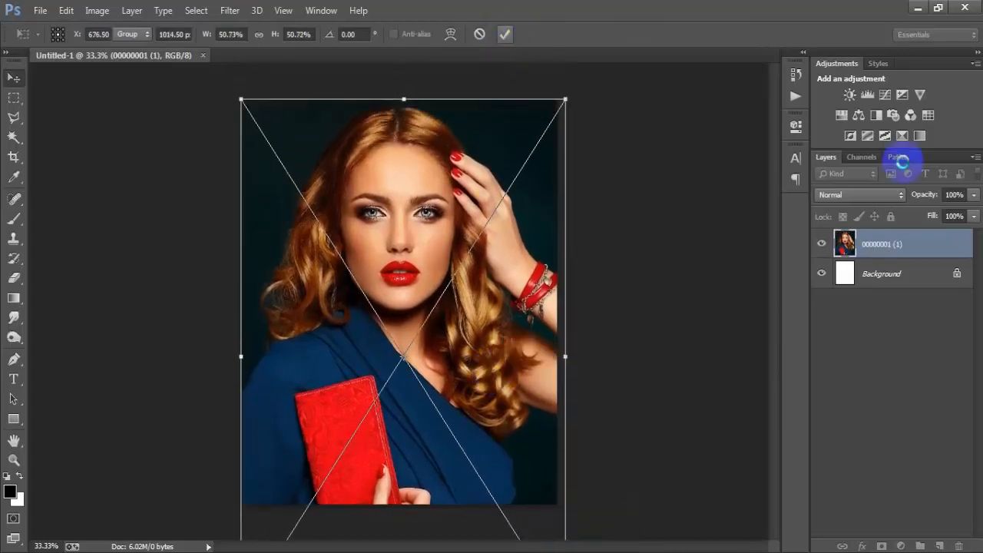
shift+click(906, 283)
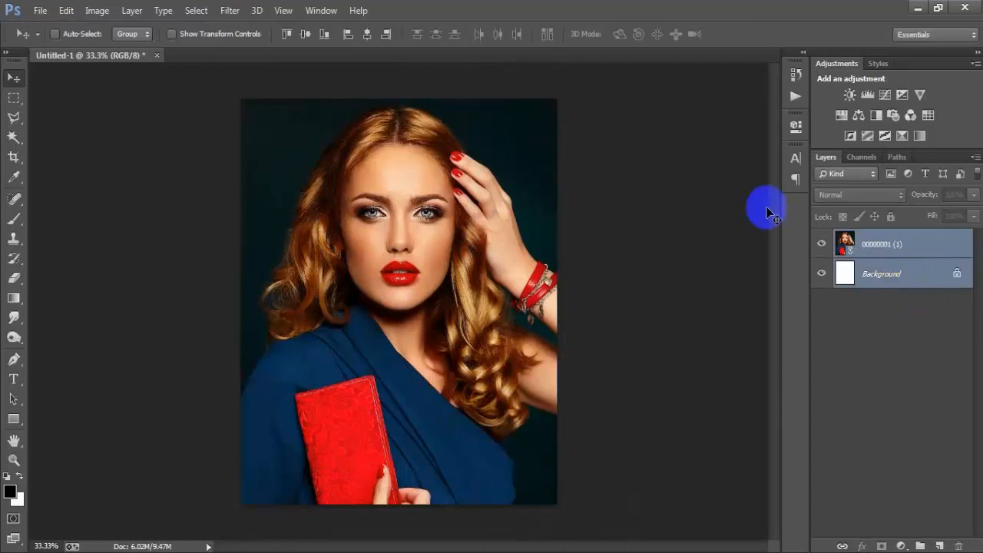
click(367, 34)
Step: Rasterize the portrait layer
click(902, 244)
right_click(902, 244)
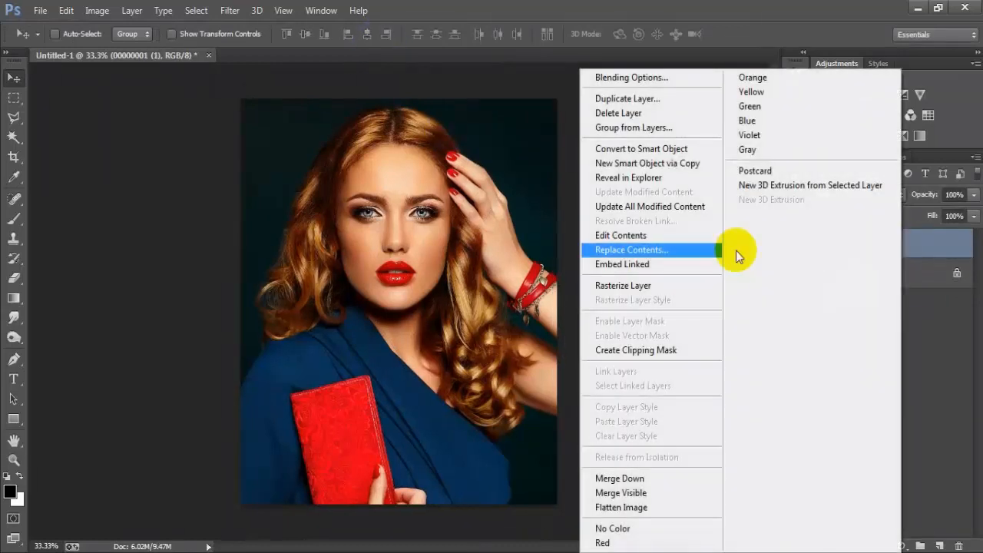
click(634, 281)
Step: Place the aviator-style glasses image 00000001 (1) into the document as a linked file
click(41, 11)
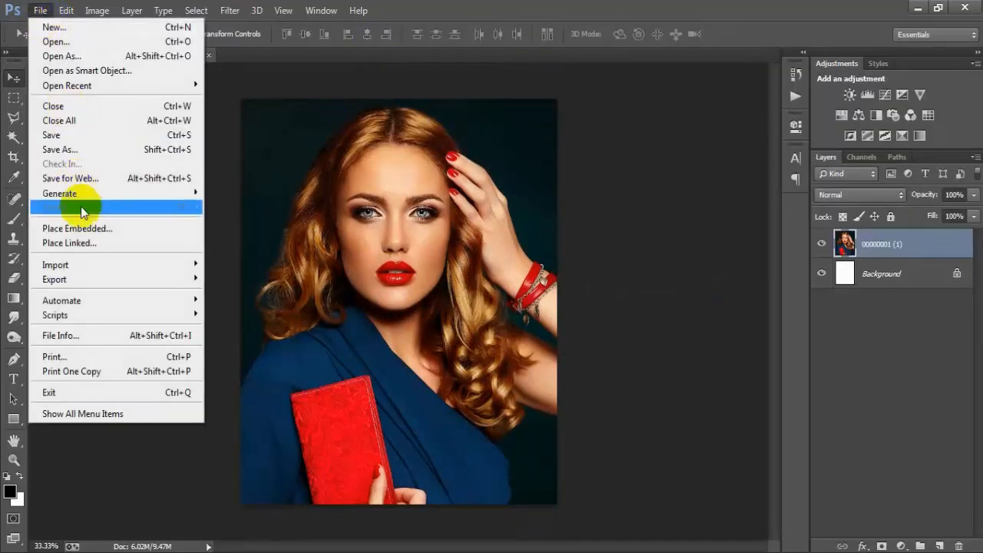
click(85, 240)
click(508, 142)
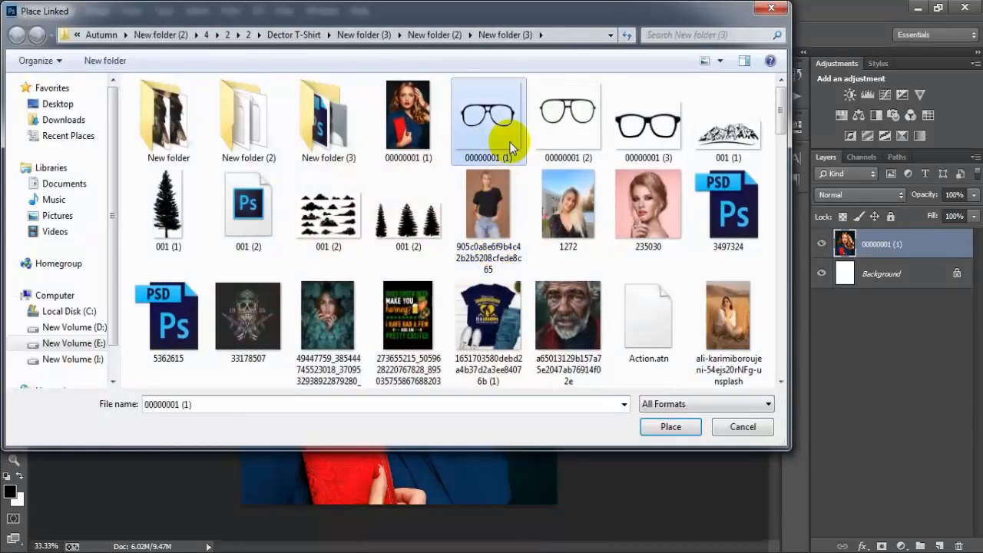
click(671, 426)
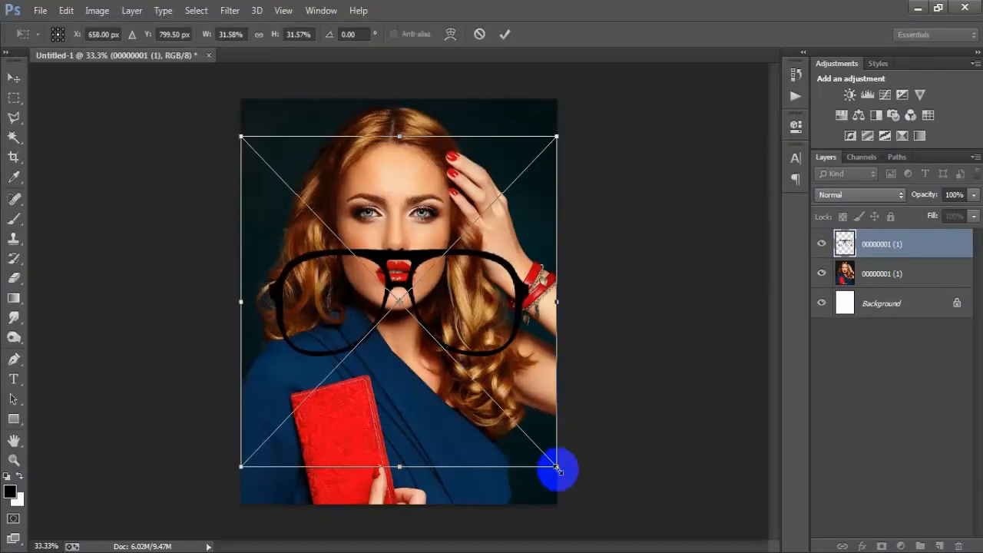
Step: Scale the placed glasses down to about 14% and position them over the woman's eyes
drag(556, 465, 481, 372)
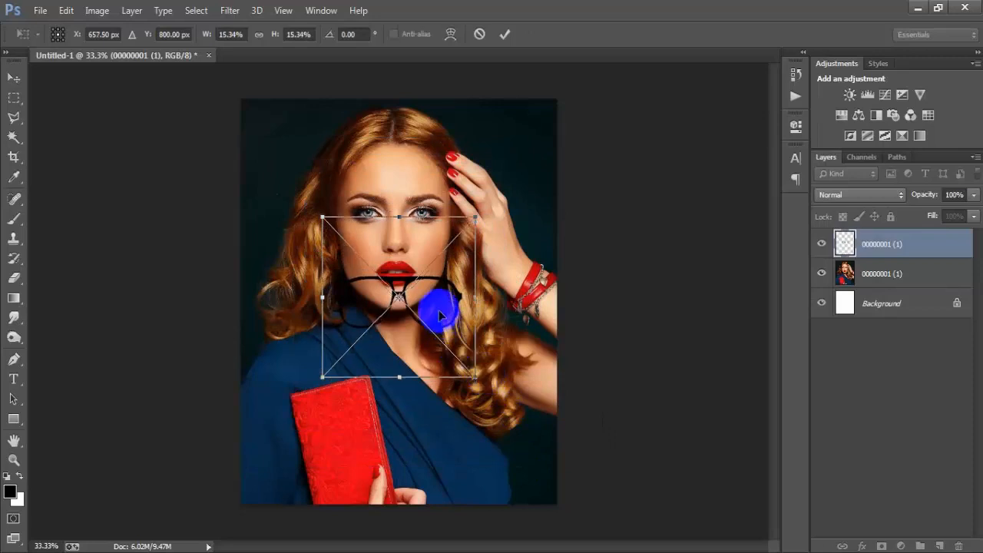
drag(437, 318, 438, 238)
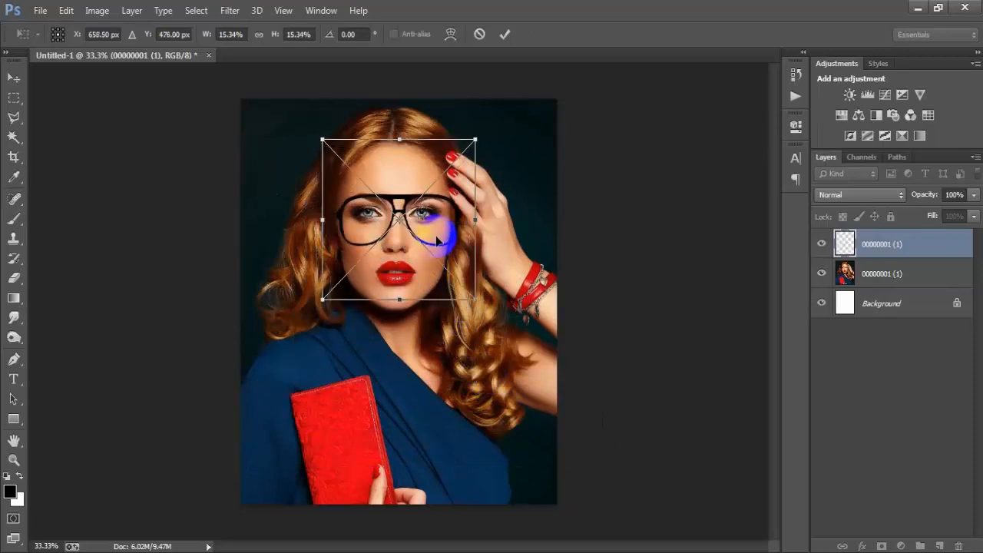
drag(481, 310, 468, 291)
drag(436, 231, 428, 219)
click(504, 38)
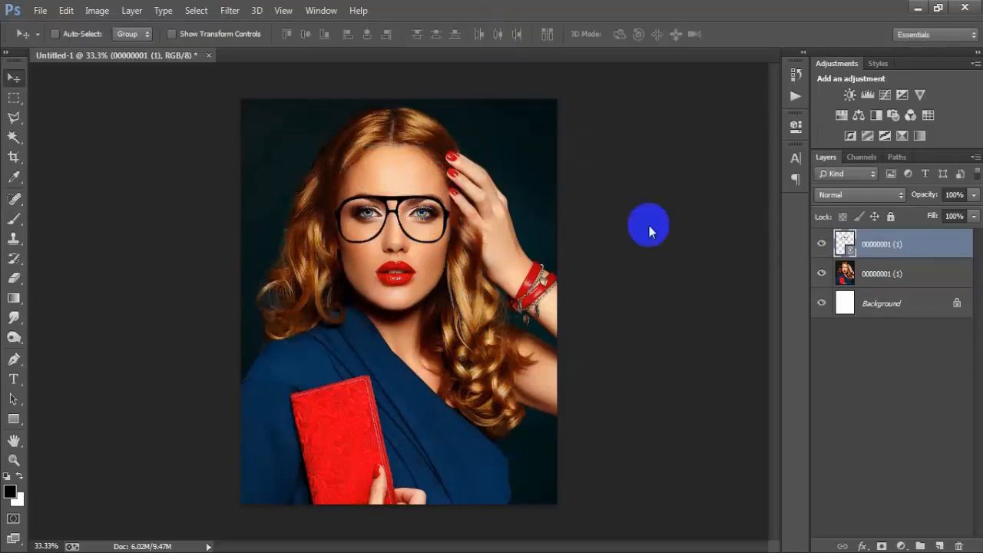
Step: Centre the glasses horizontally on the Background layer and nudge them slightly right and down to fit the face
ctrl+click(880, 308)
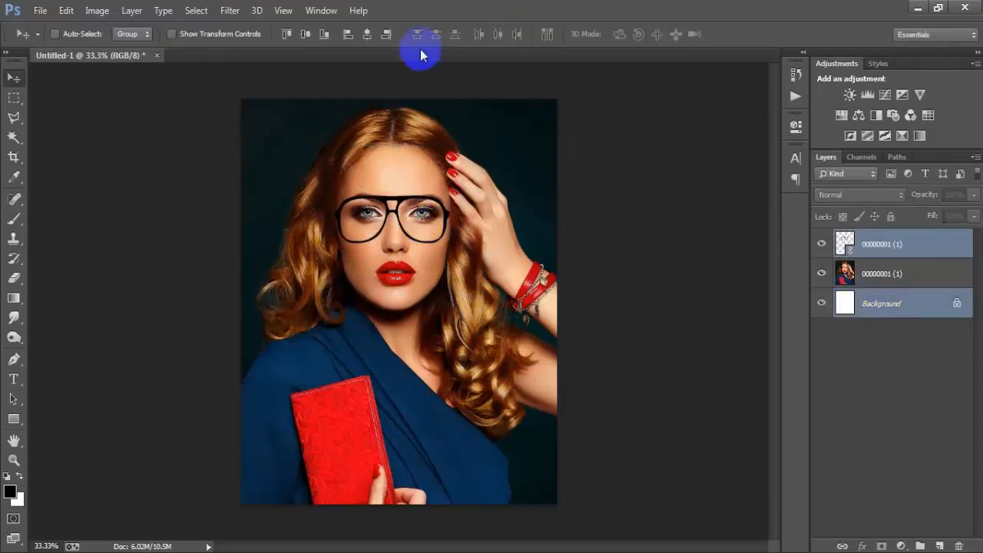
click(367, 36)
click(879, 244)
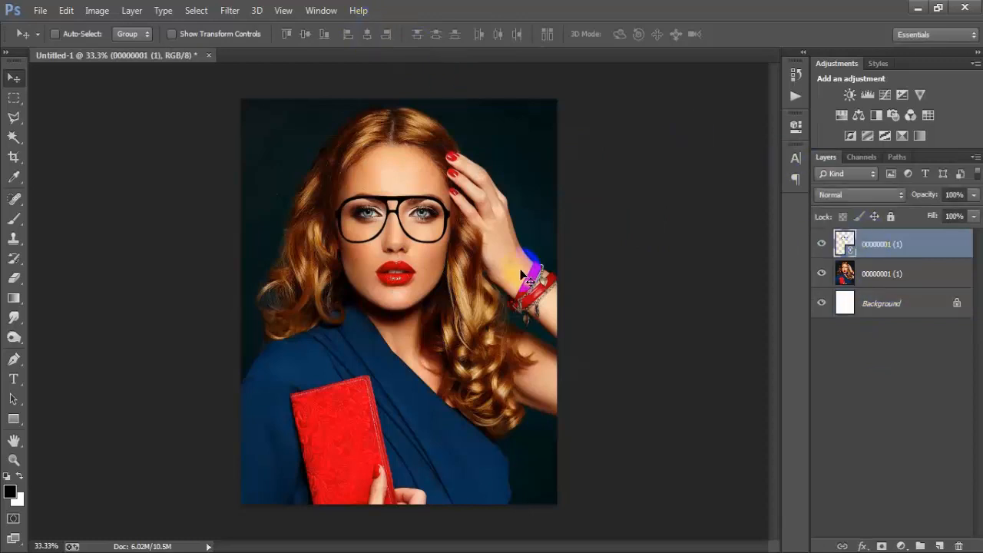
key(Right)
key(Right)
key(Right)
key(Right)
key(Right)
key(Right)
key(Right)
key(Right)
key(Right)
key(Right)
key(Right)
key(Right)
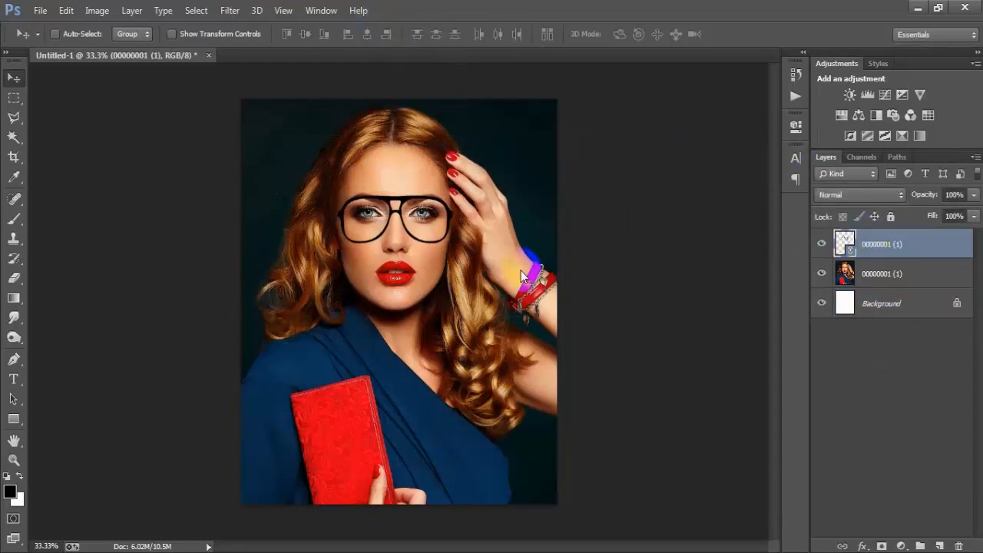
key(Down)
key(Down)
key(Down)
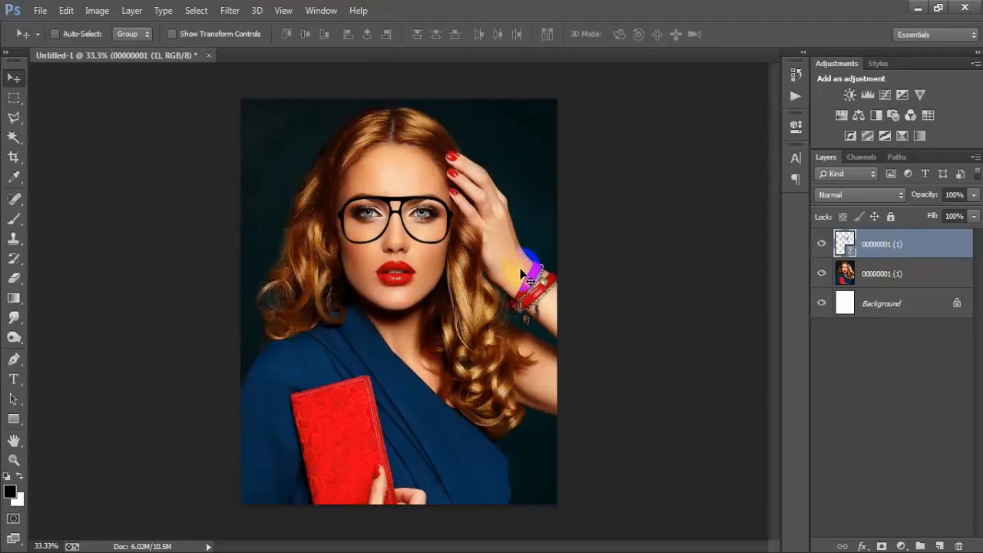
Step: Fine-tune the size of the glasses with Free Transform and rasterize their layer
click(904, 252)
key(ctrl+t)
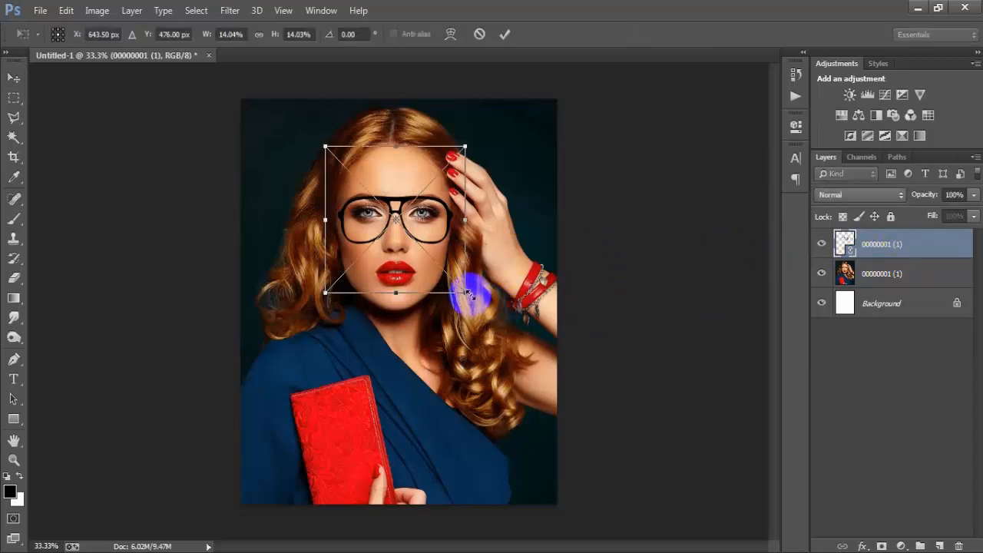
drag(468, 293, 468, 294)
click(504, 34)
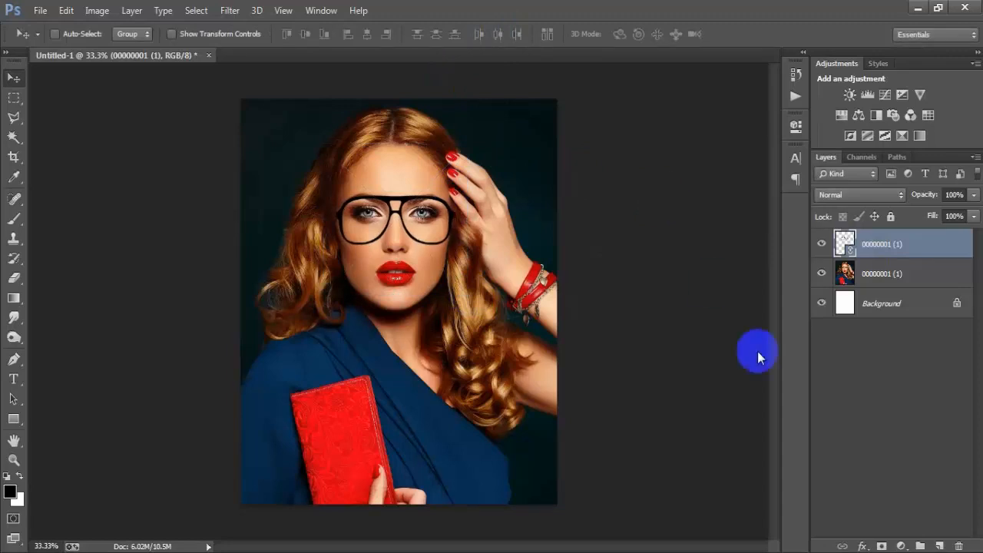
right_click(929, 263)
click(685, 284)
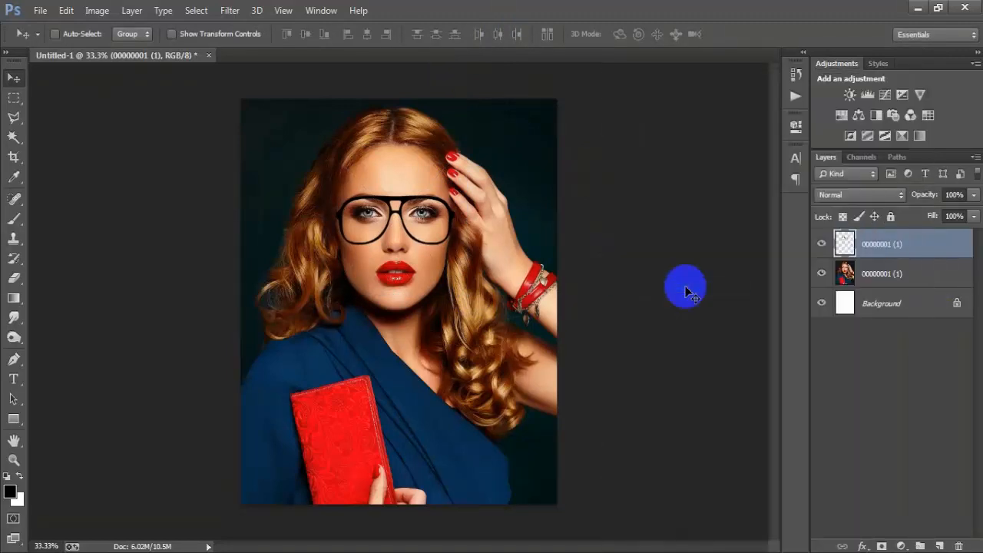
Step: Set up the Eraser Tool with a soft round brush of 36 px and 0% hardness
click(14, 278)
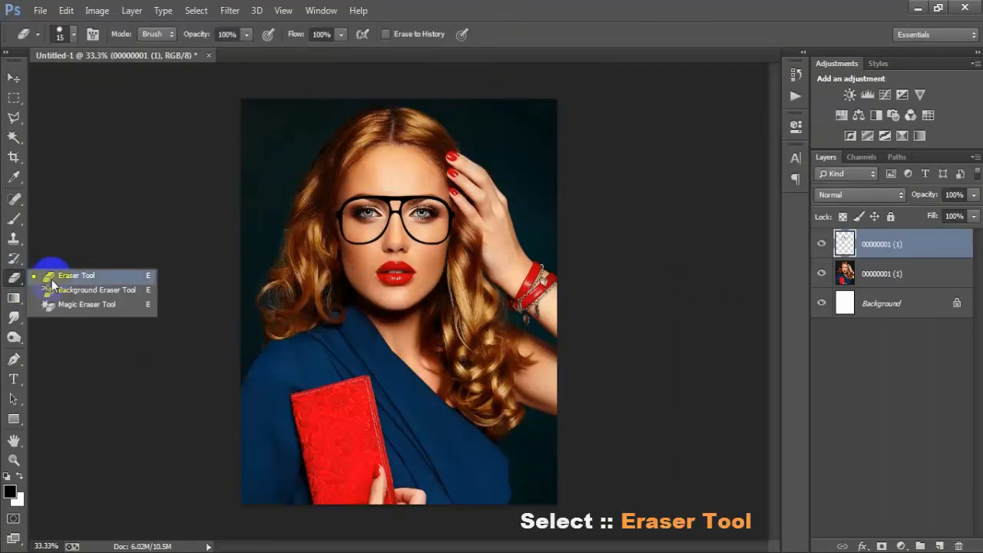
click(54, 274)
right_click(309, 192)
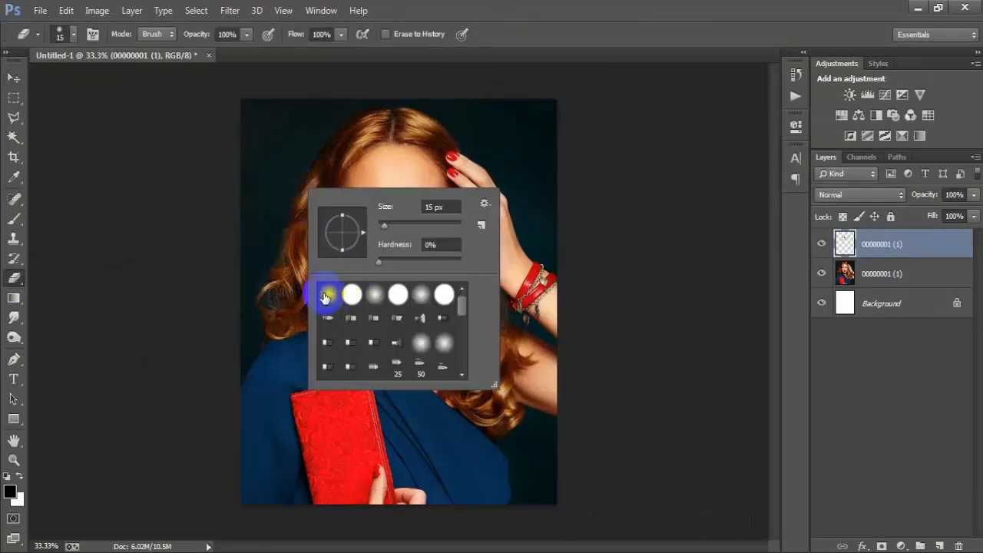
drag(384, 225, 392, 226)
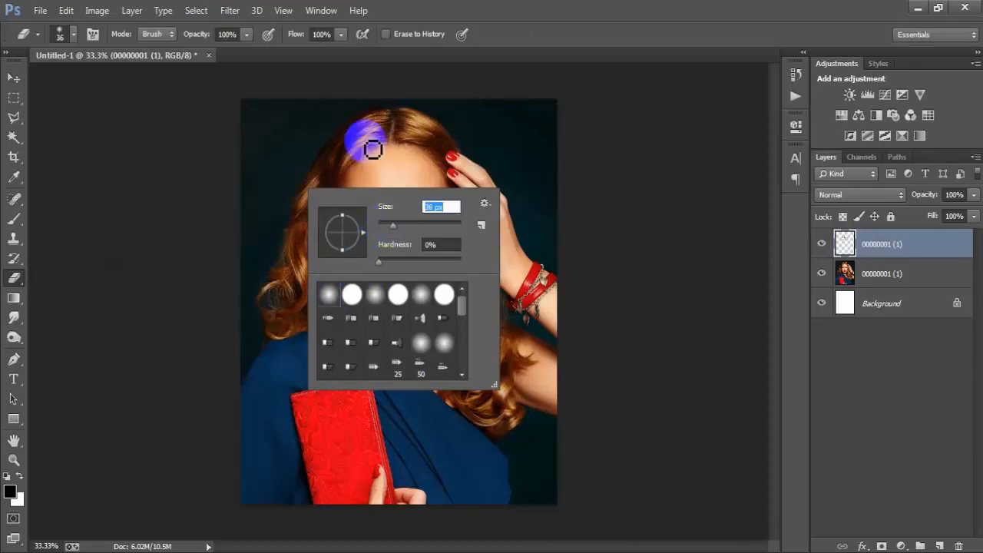
key(Return)
Step: Lower the glasses layer's opacity to 71% and erase the outer ends of the frame along the hair on both sides
scroll(456, 332, up, 2)
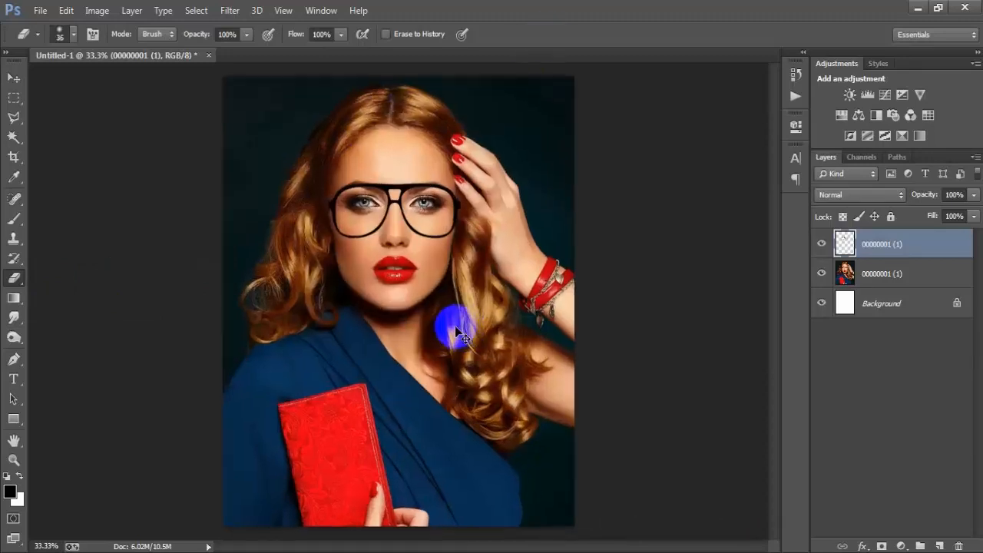
scroll(499, 277, up, 2)
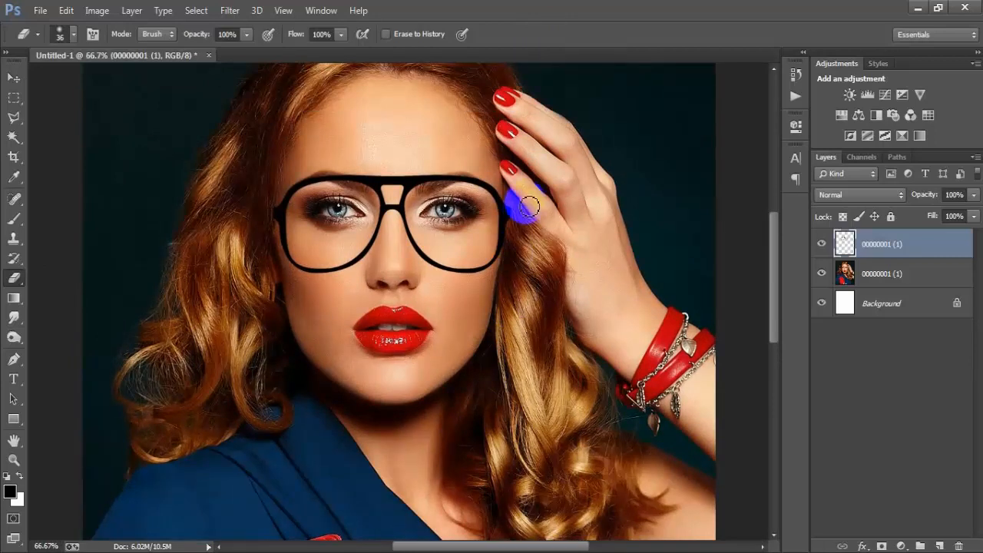
click(973, 194)
drag(975, 209, 955, 216)
click(520, 219)
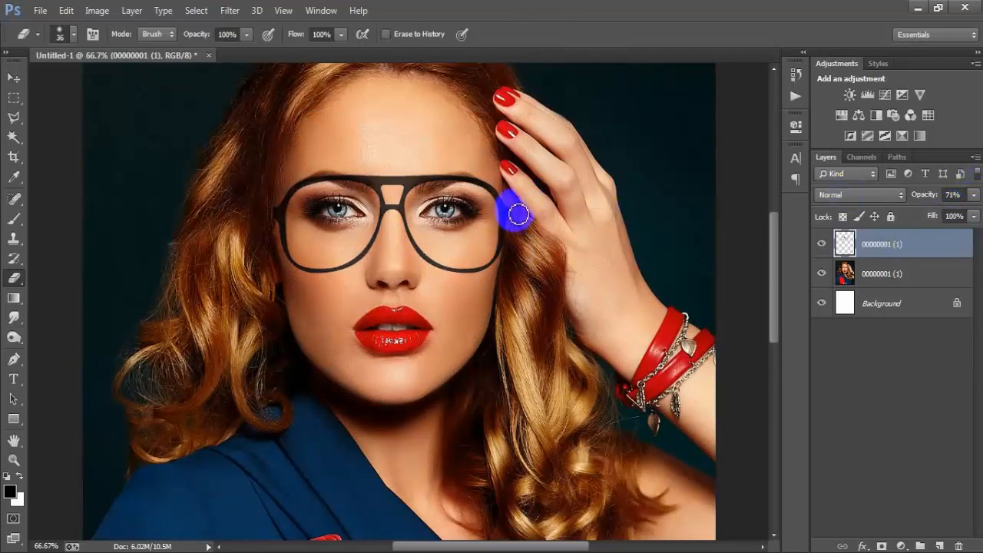
mouse_move(519, 210)
mouse_down()
mouse_move(525, 226)
mouse_move(520, 213)
mouse_move(544, 226)
mouse_up()
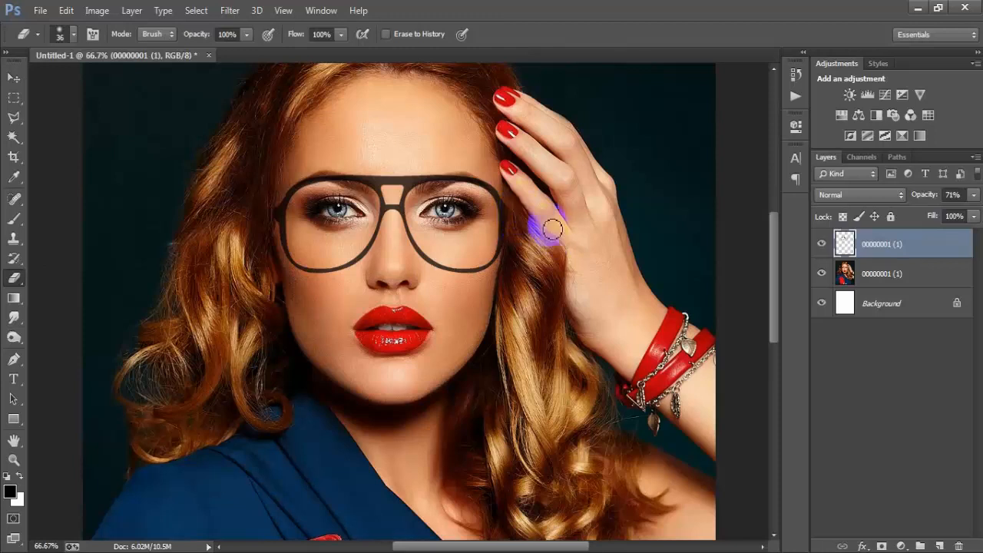
mouse_move(222, 277)
mouse_down()
mouse_move(223, 221)
mouse_move(257, 207)
mouse_move(268, 207)
mouse_move(270, 221)
mouse_move(271, 206)
mouse_move(260, 252)
mouse_move(33, 132)
mouse_up()
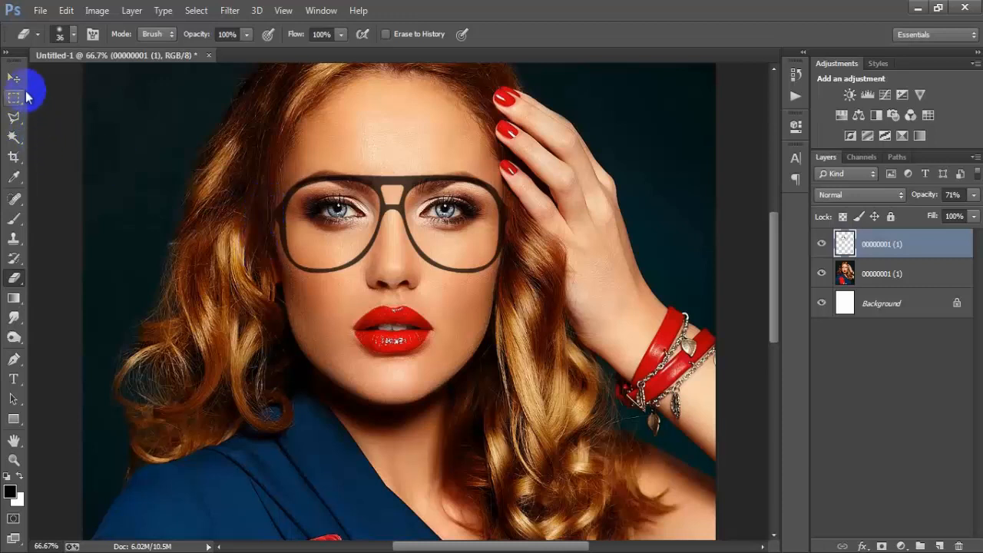
click(14, 78)
Step: Restore the glasses layer's opacity to 100% and toggle its visibility to compare the portrait with and without glasses
key(ctrl+minus)
key(ctrl+minus)
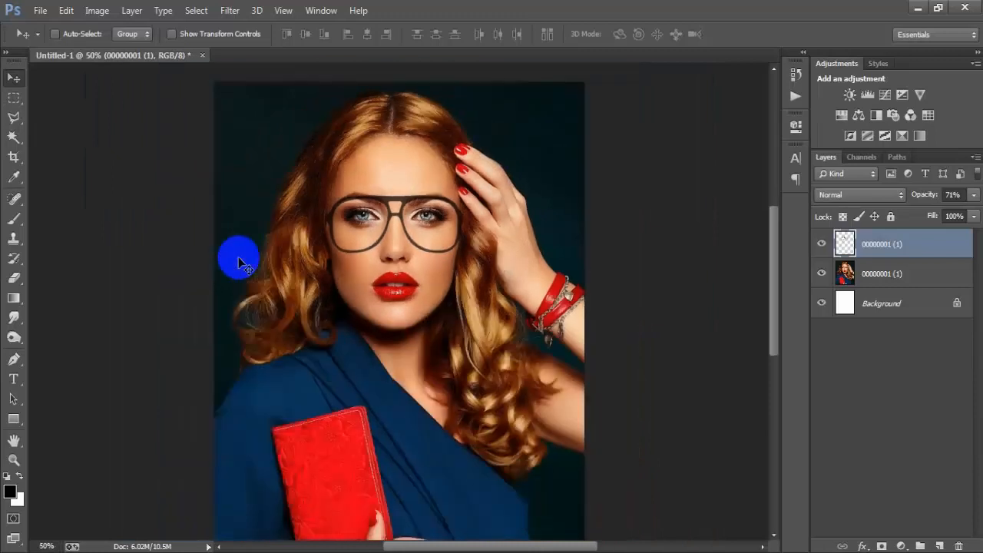
click(973, 194)
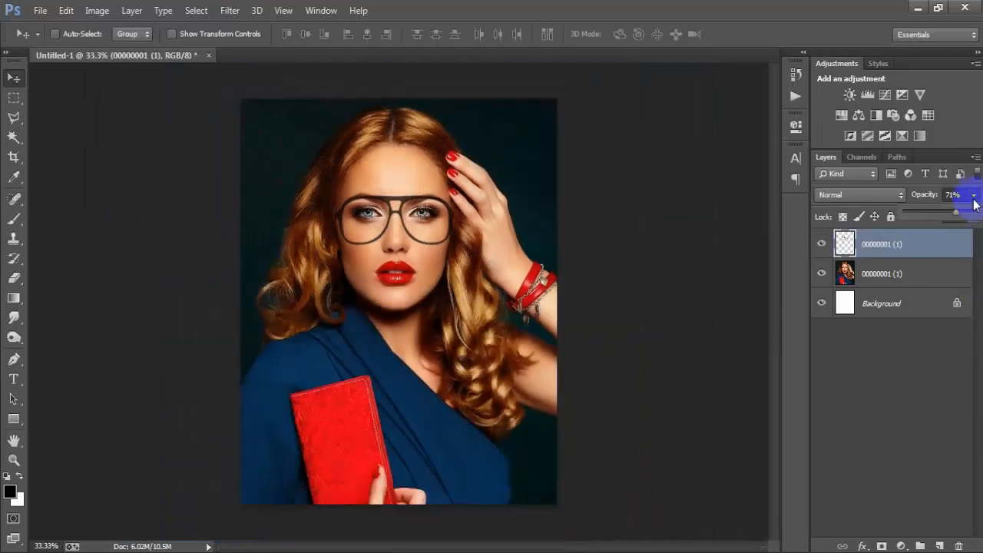
drag(959, 213, 979, 217)
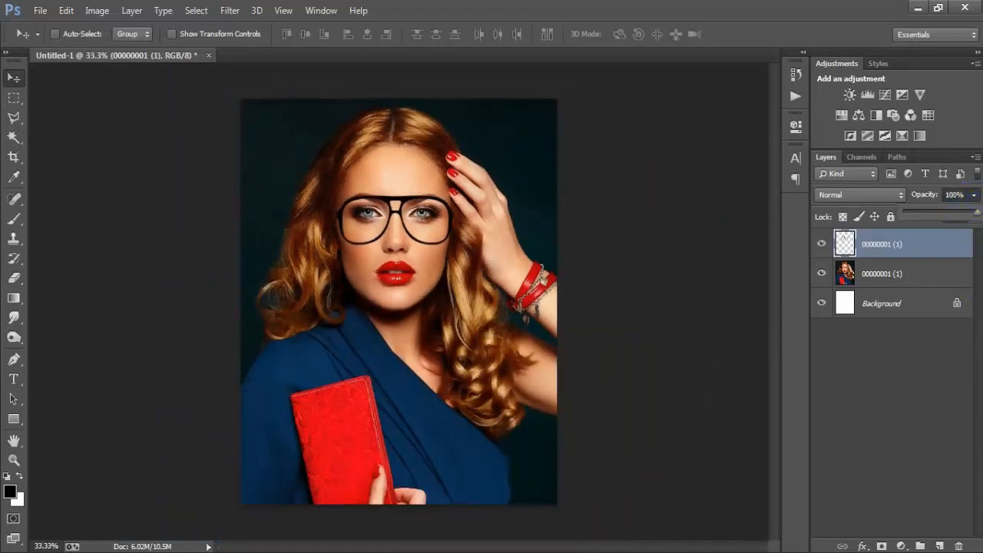
click(746, 322)
click(821, 244)
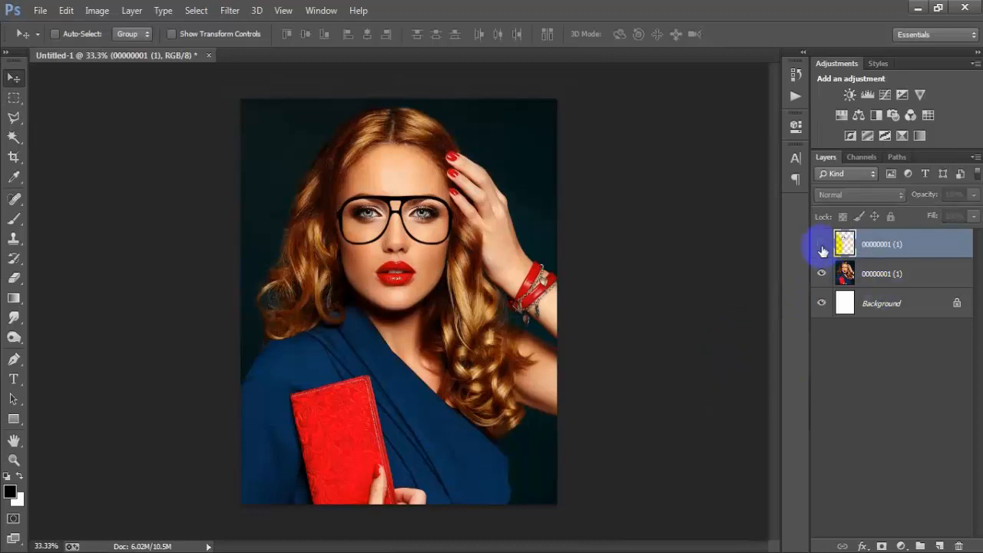
click(821, 245)
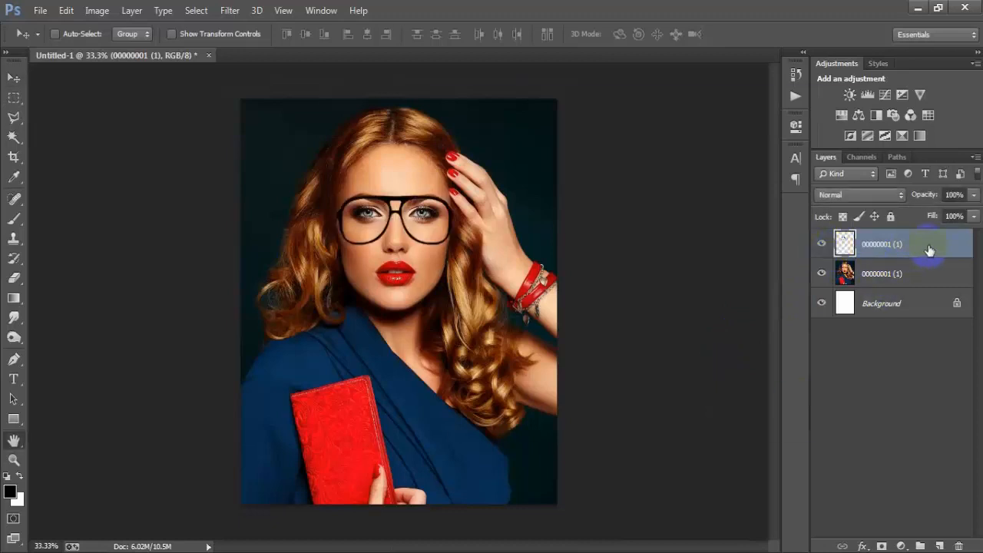
Step: Enable the Bevel & Emboss effect in the glasses layer's Layer Style settings
double_click(929, 248)
drag(566, 93, 500, 99)
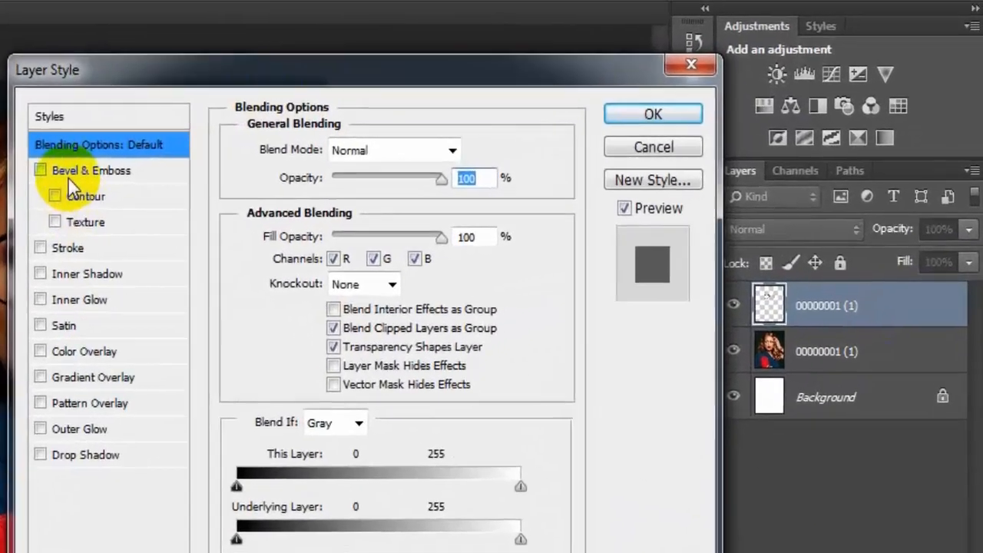
click(400, 157)
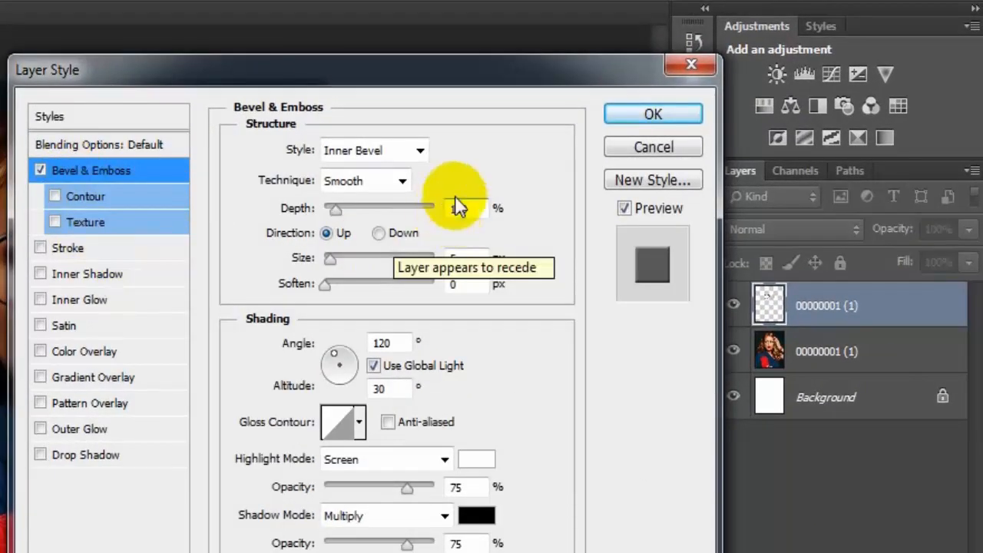
Step: Configure the glasses' bevel as Inner Bevel with the Smooth technique, 792% depth and 4 px size
click(422, 155)
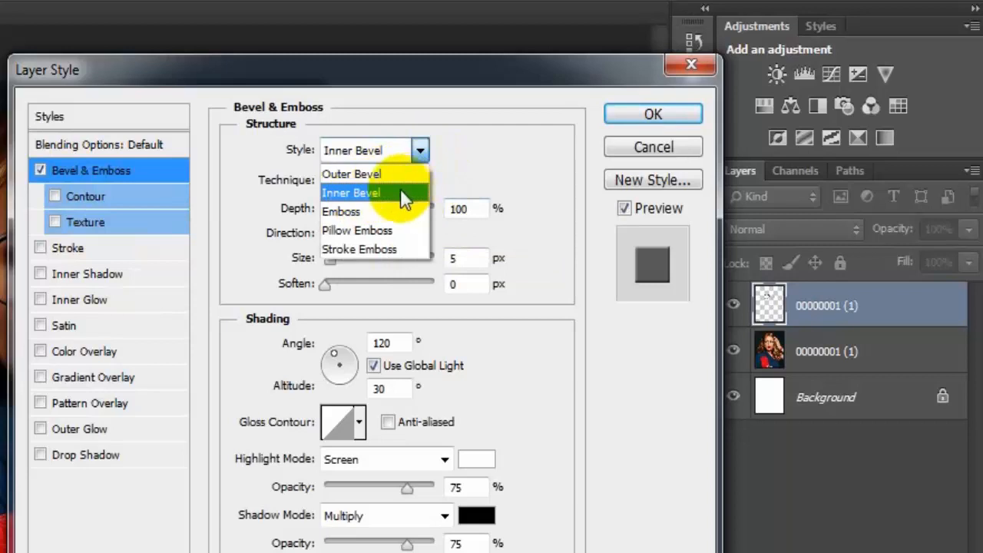
click(401, 193)
click(400, 180)
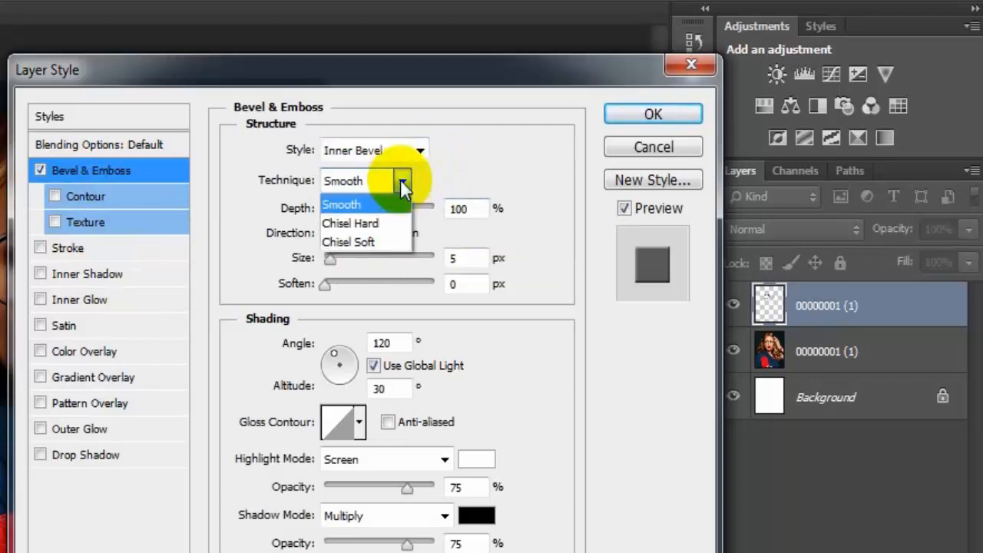
click(365, 206)
mouse_move(337, 209)
mouse_down()
mouse_move(375, 211)
mouse_move(350, 213)
mouse_up()
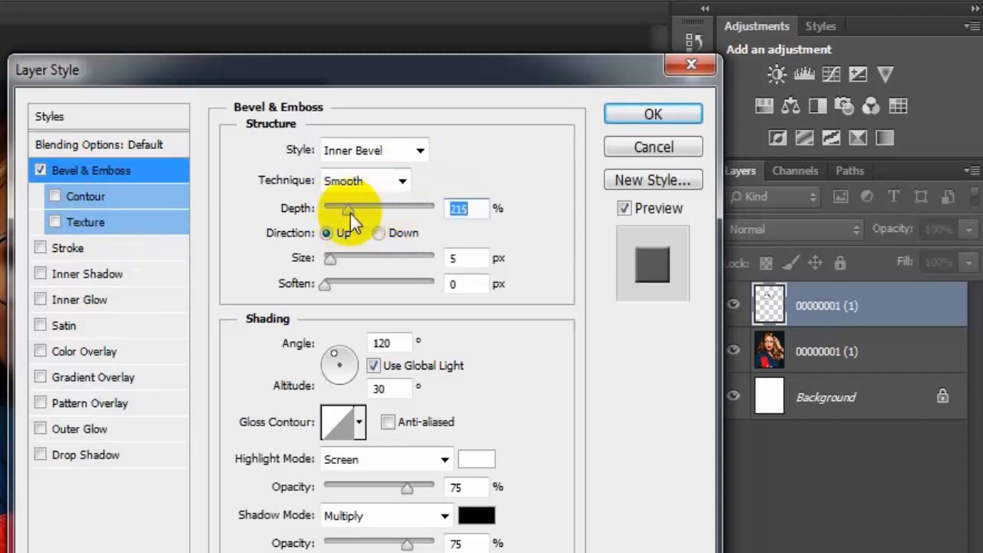
mouse_move(428, 212)
mouse_down()
mouse_move(405, 212)
mouse_move(412, 217)
mouse_up()
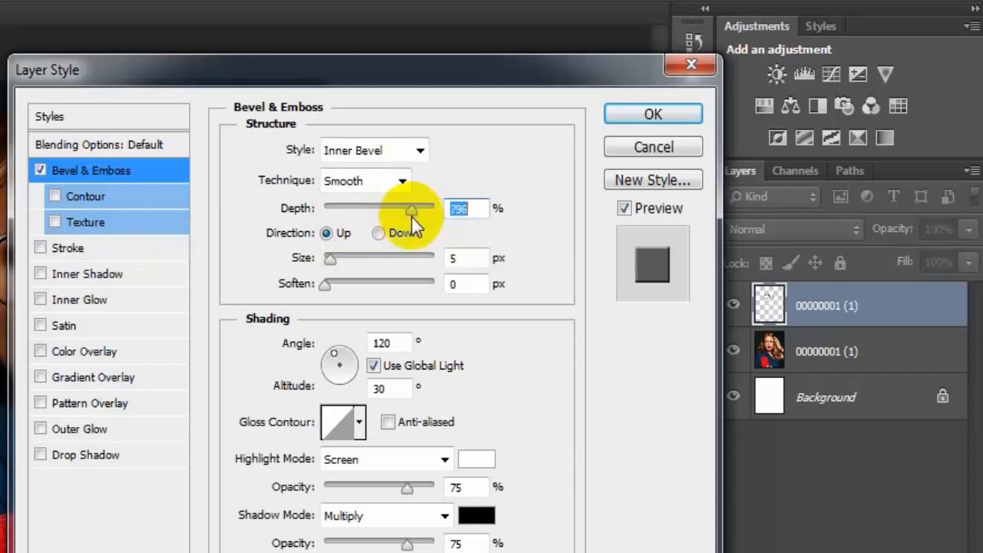
click(467, 209)
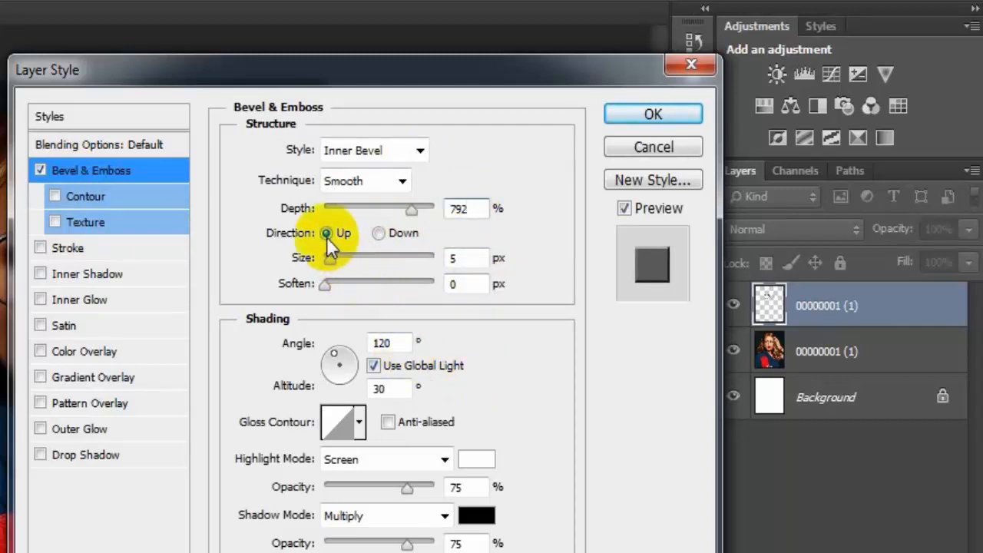
click(460, 259)
text(4)
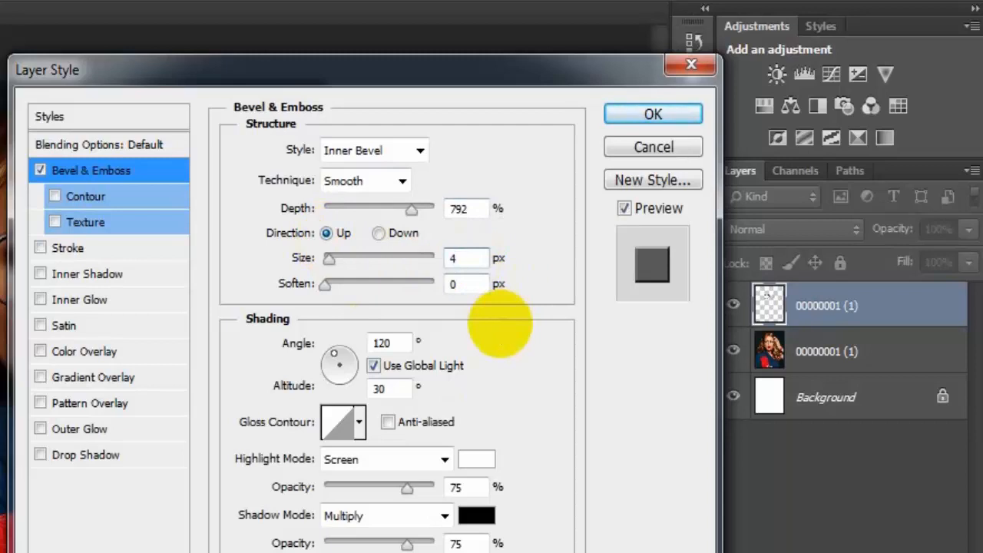
Step: Add an Inner Shadow to the glasses with Multiply blending, 25% opacity, 86° angle, 30000 px distance and 7 px size
click(98, 272)
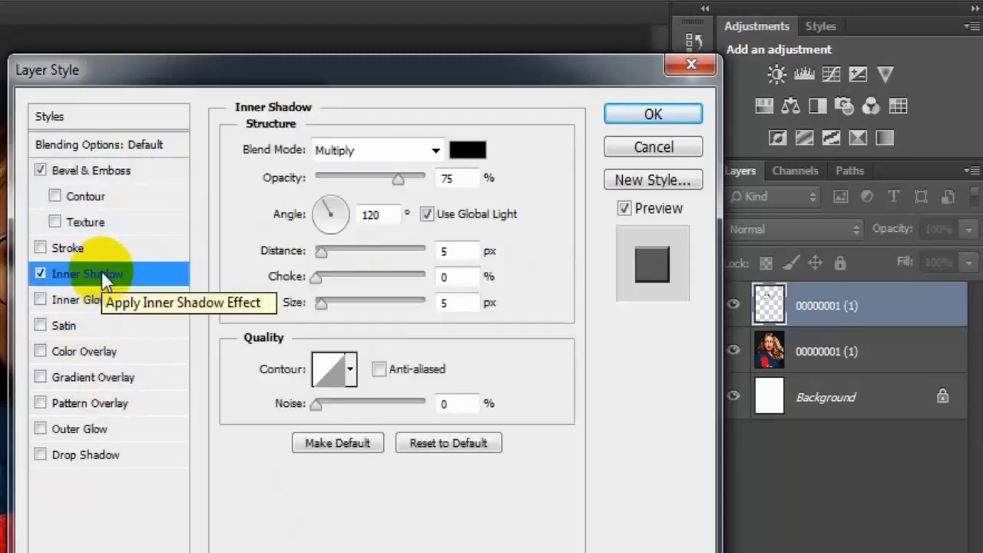
click(435, 152)
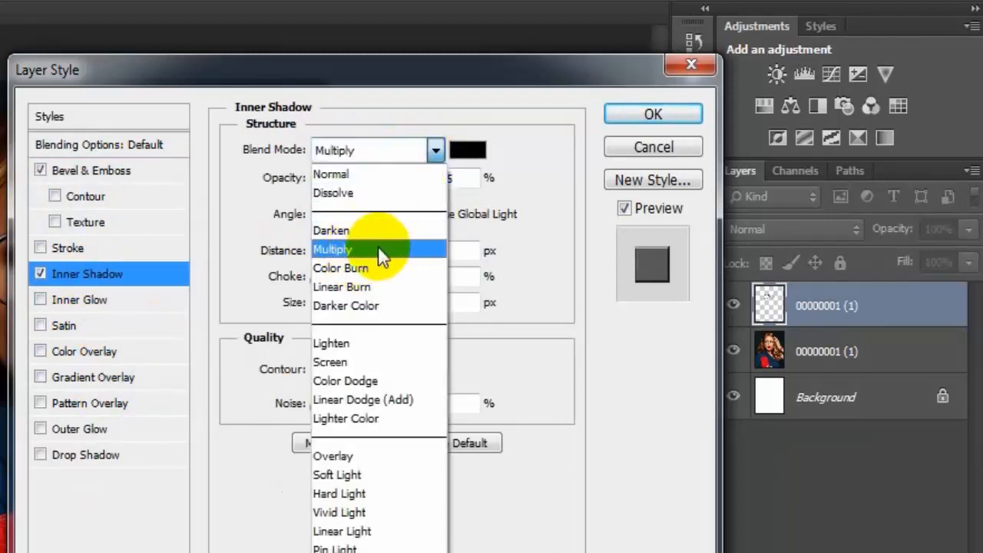
click(382, 250)
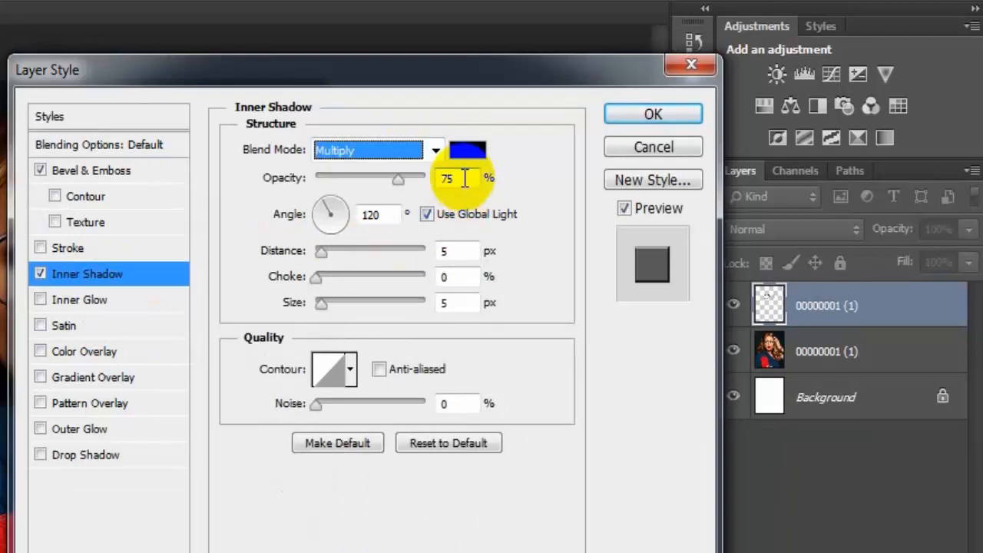
drag(397, 179, 344, 183)
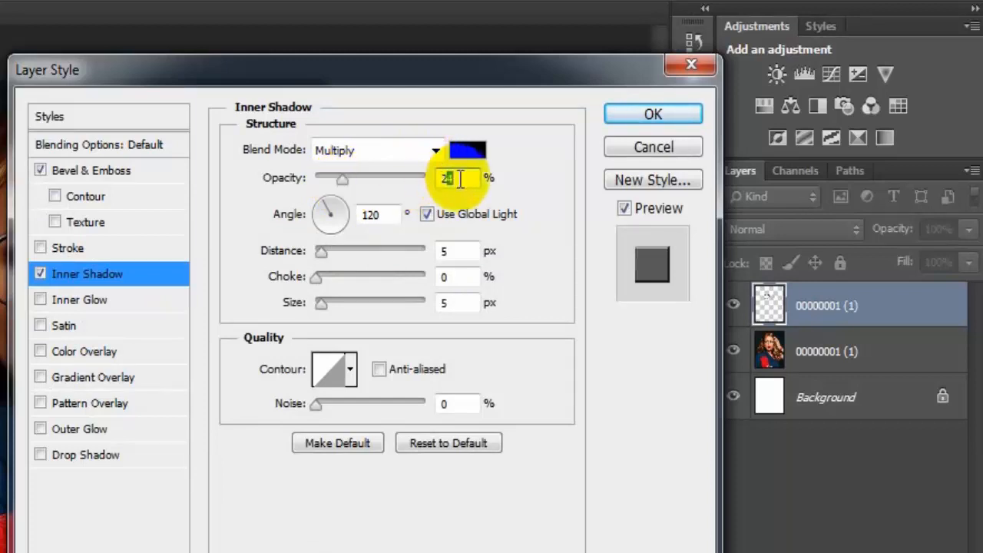
text(25)
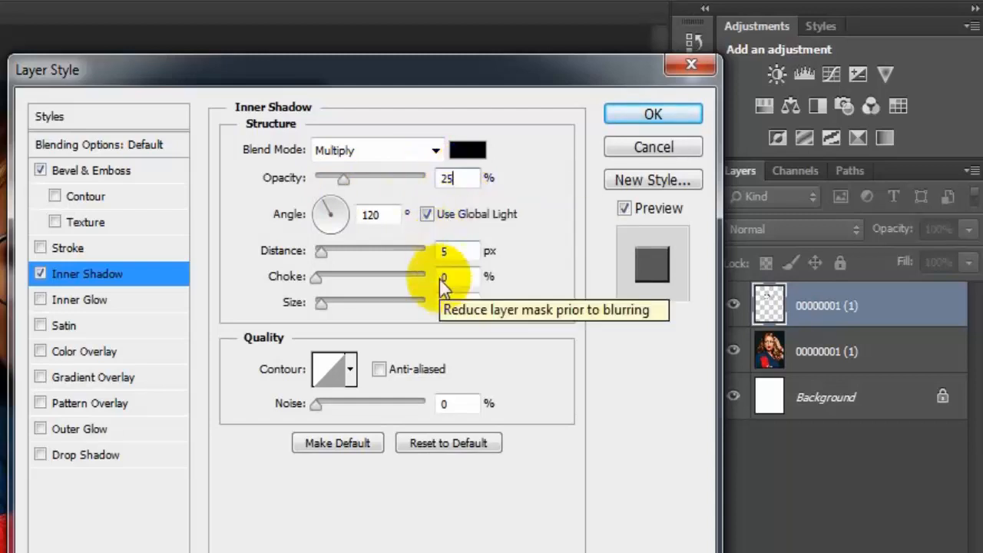
key(Tab)
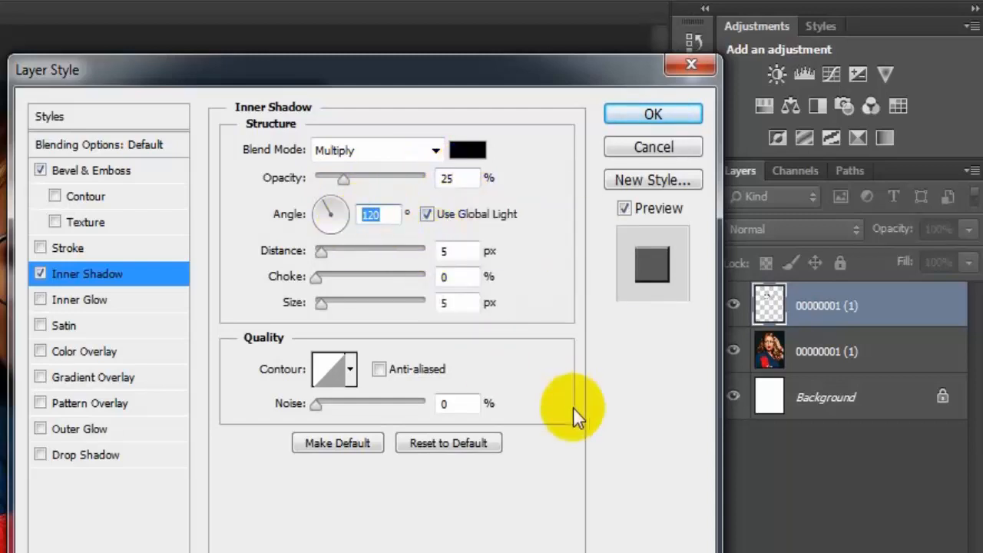
text(86)
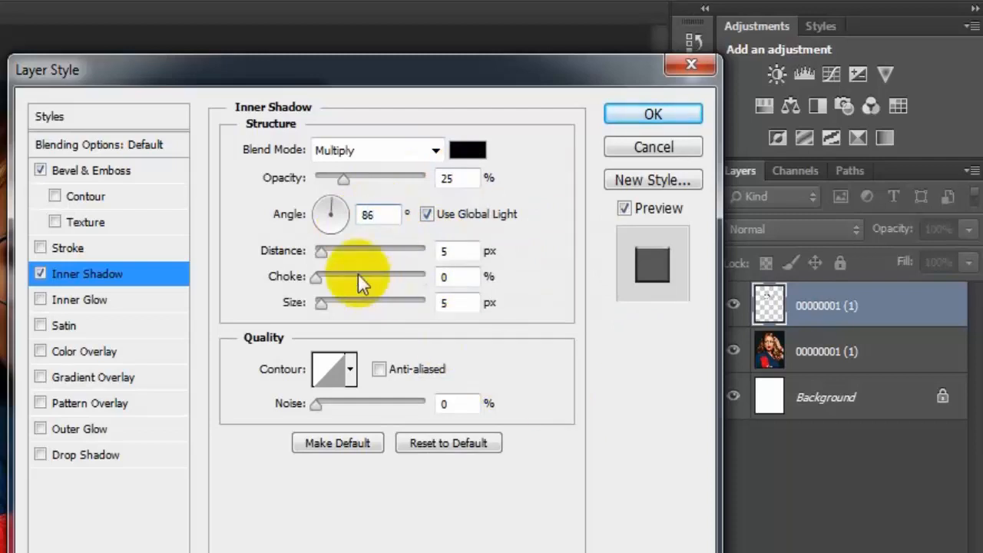
drag(323, 253, 496, 272)
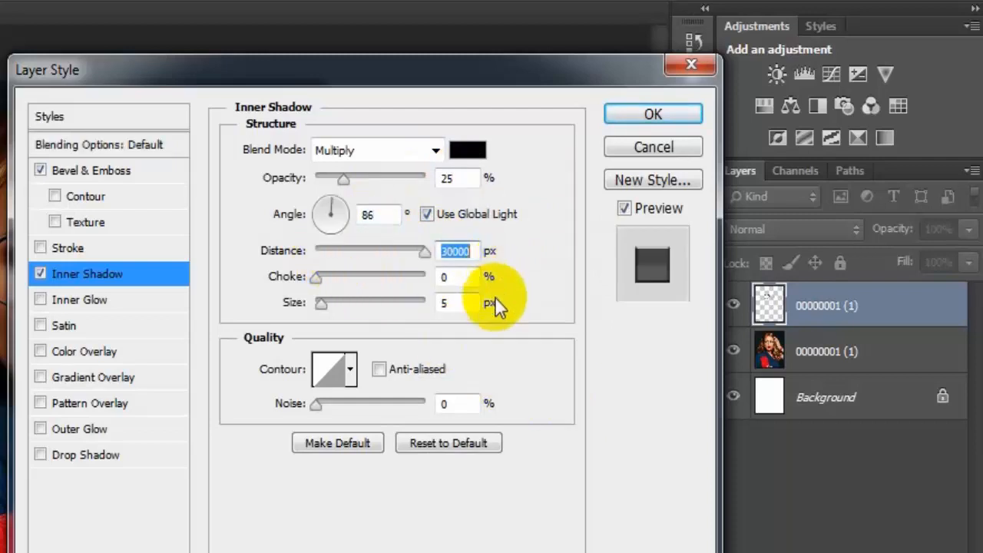
click(448, 301)
text(7)
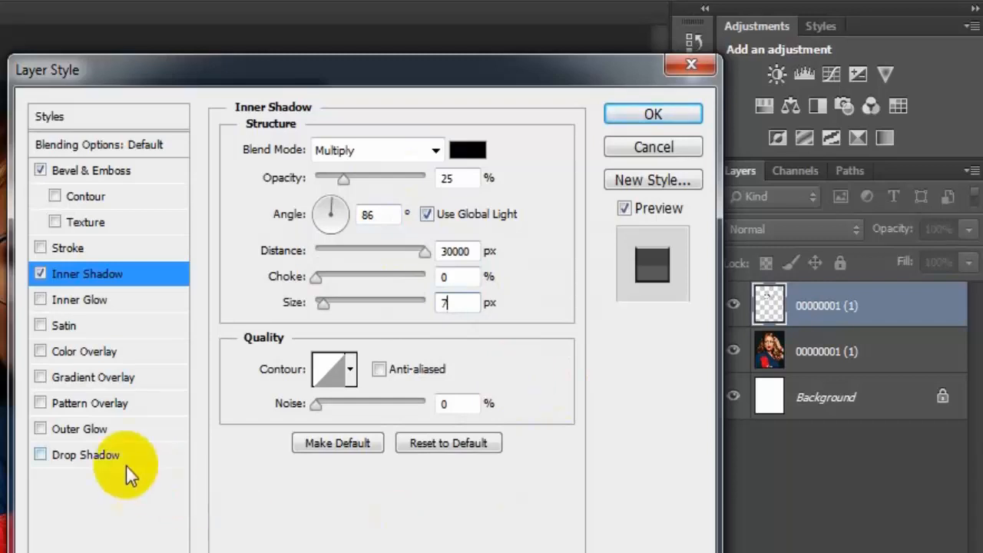
Step: Add a Drop Shadow to the glasses with Soft Light blending, 100% opacity, 10 px distance, 15% spread and 43 px size
click(85, 454)
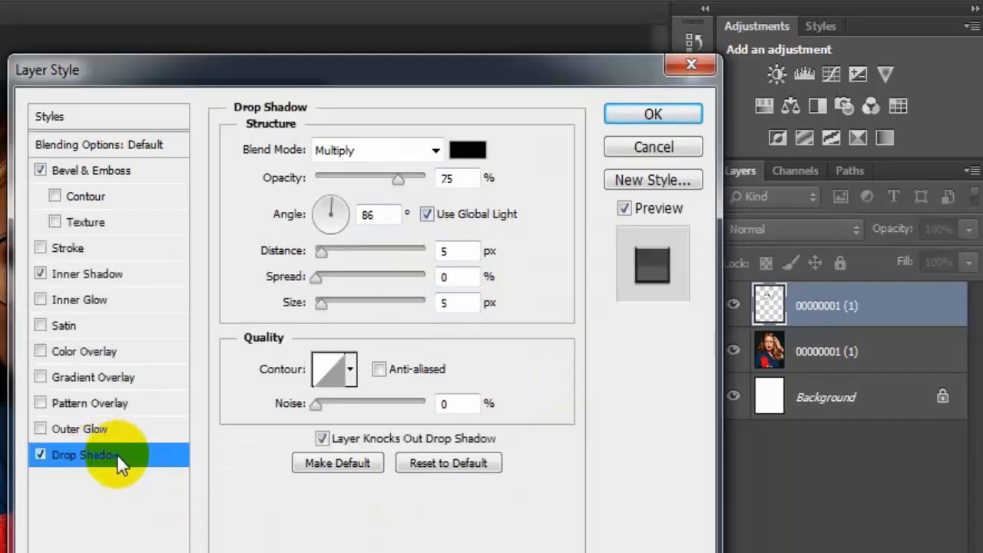
click(434, 151)
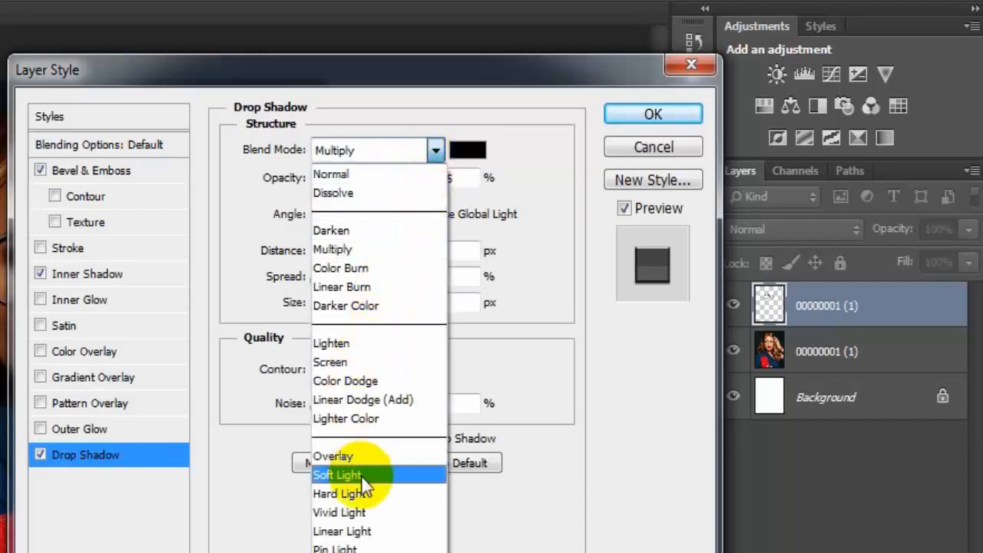
click(391, 476)
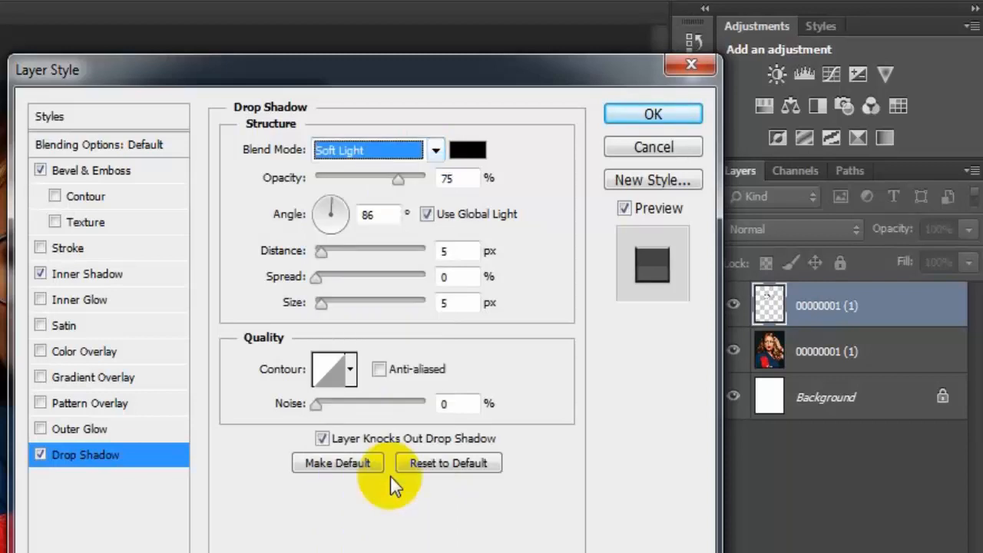
drag(397, 178, 414, 178)
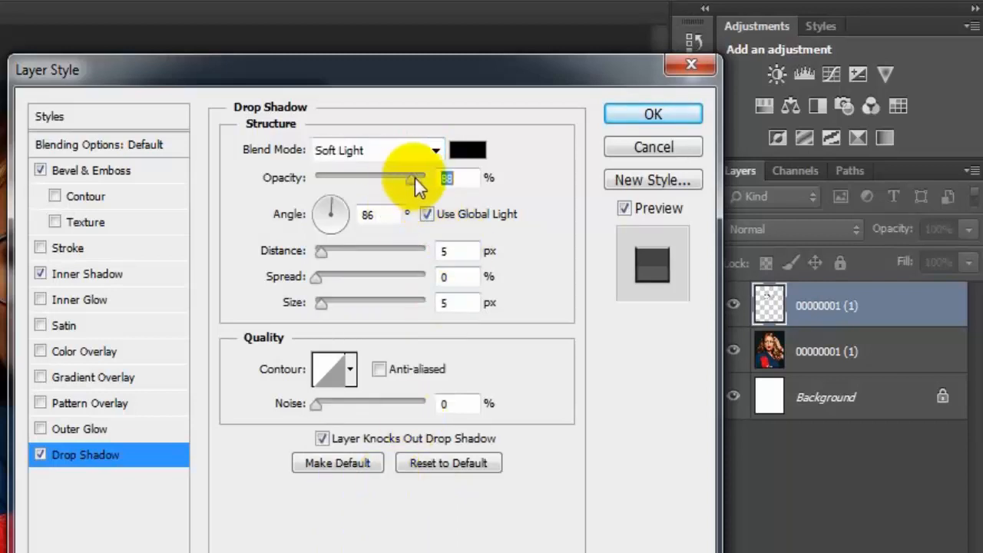
double_click(459, 251)
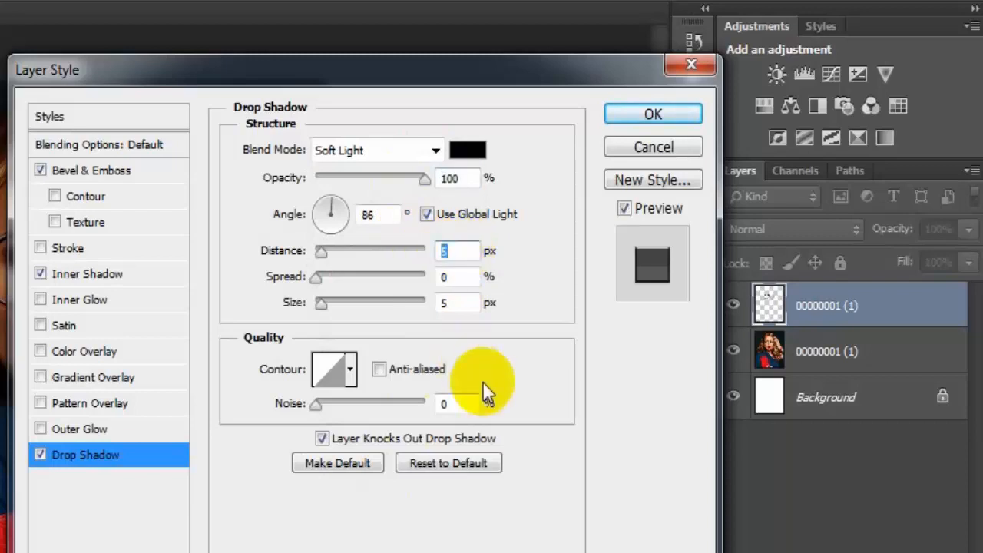
text(10)
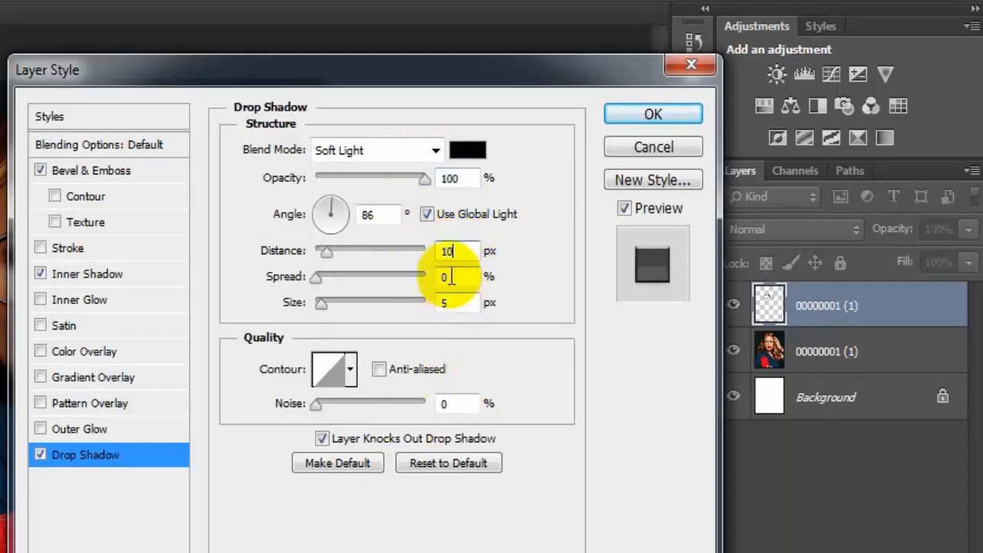
double_click(450, 274)
text(15)
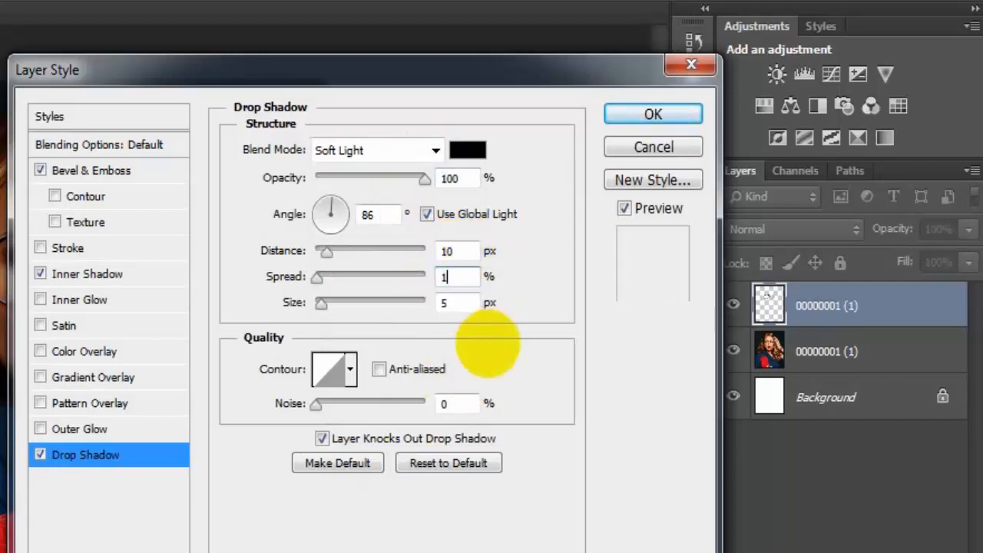
double_click(456, 304)
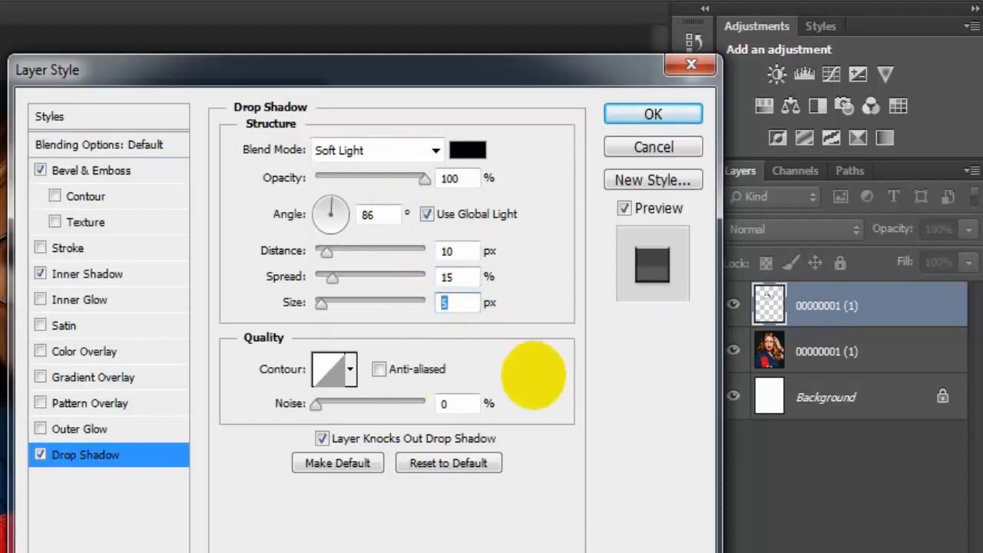
text(43)
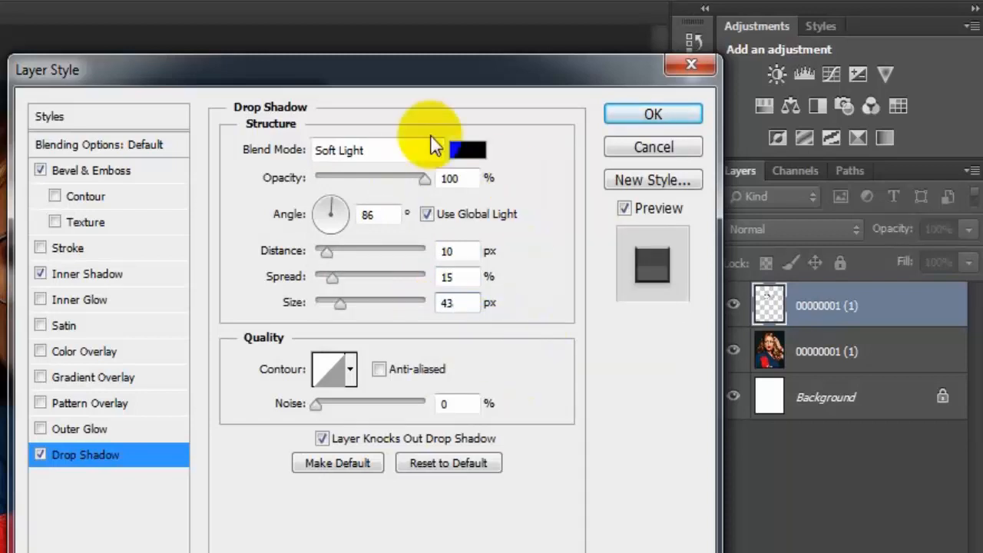
Step: Compare the glasses with and without the drop shadow, keep it enabled and apply the layer style
drag(388, 84, 539, 84)
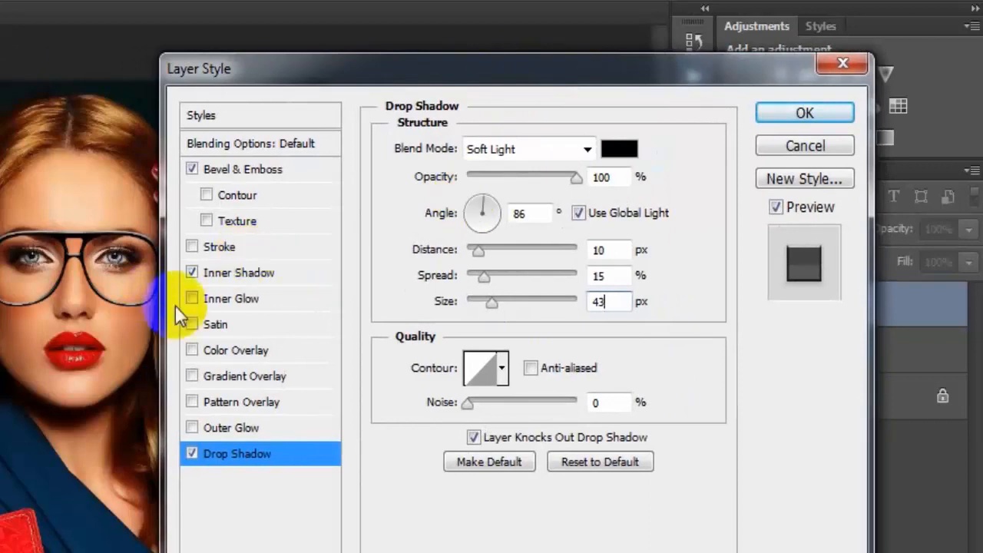
click(191, 454)
click(191, 454)
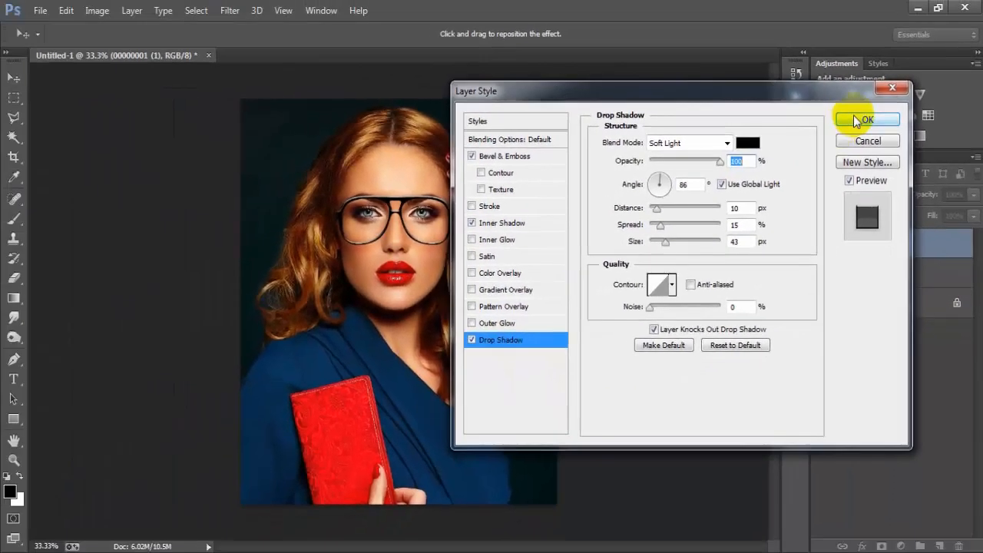
click(834, 116)
Step: Toggle the glasses layer's visibility to compare the portrait with and without the styled frame
click(845, 246)
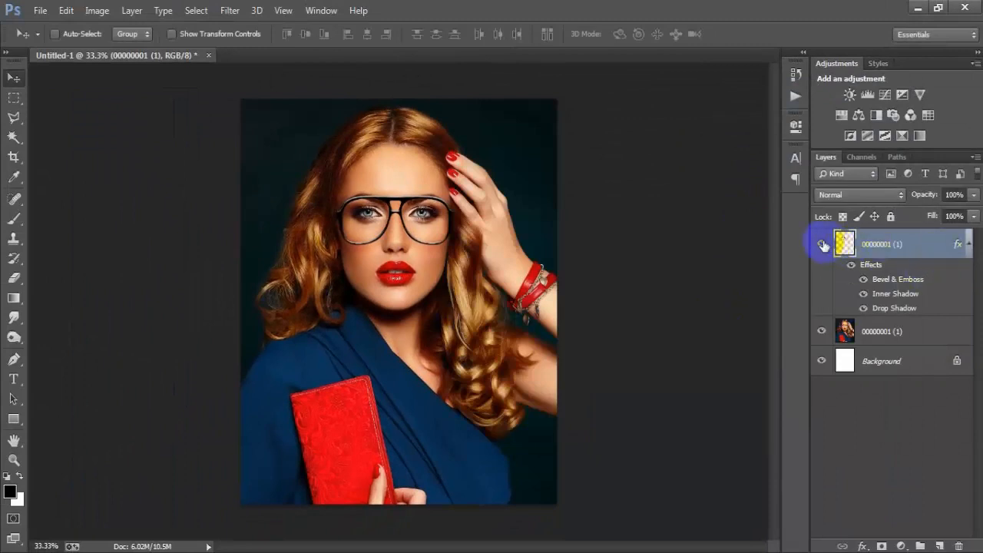
click(822, 244)
click(822, 244)
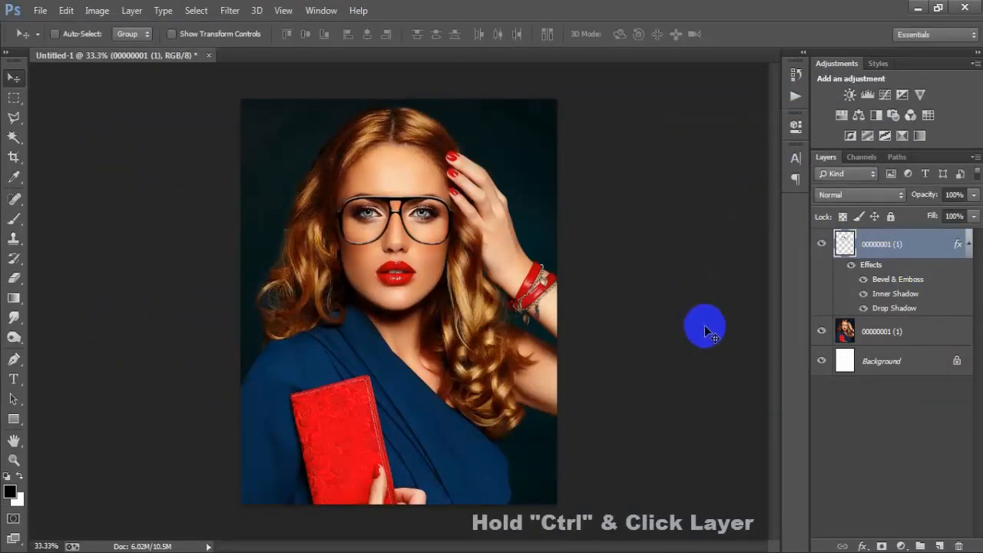
Step: Load the outline of the glasses layer as a selection and invert it
ctrl+click(844, 252)
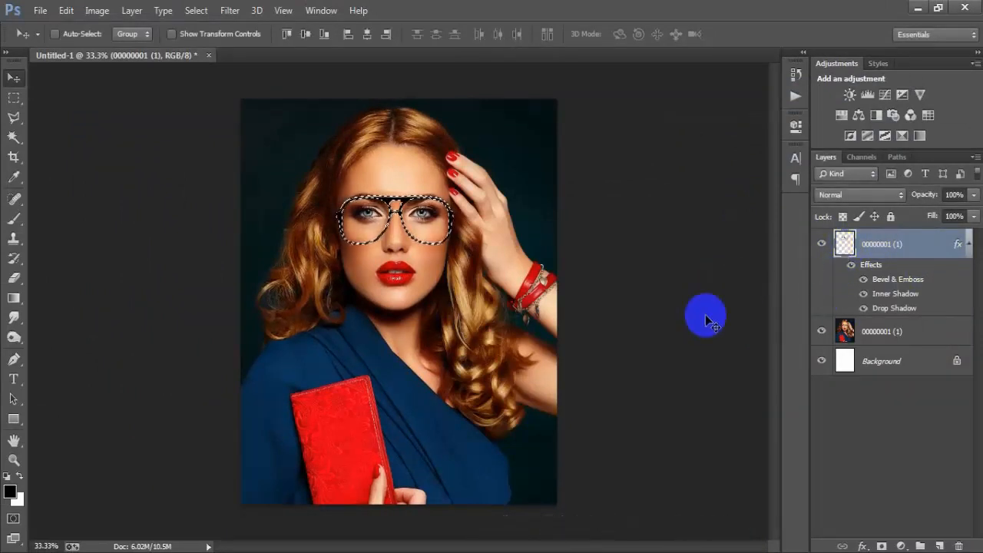
right_click(379, 266)
click(196, 10)
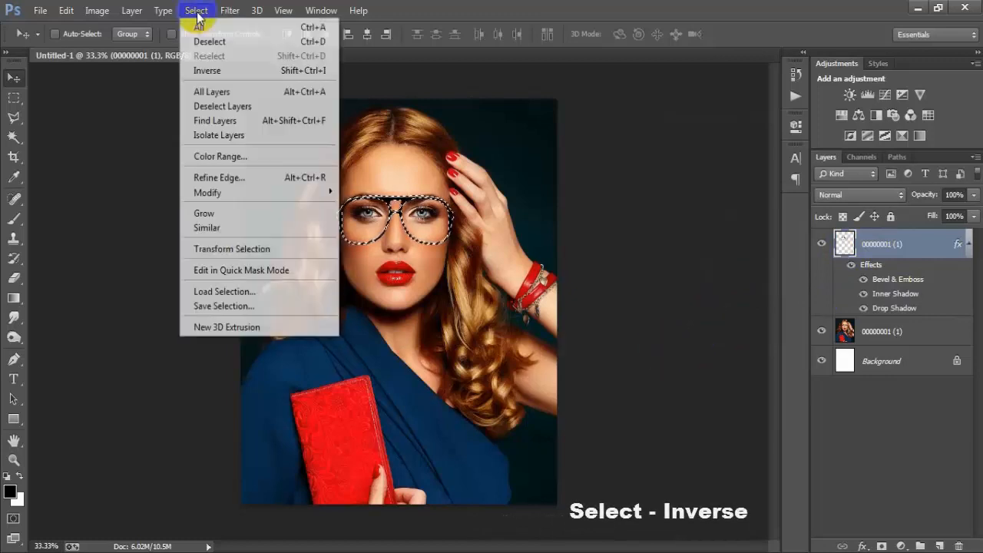
click(254, 72)
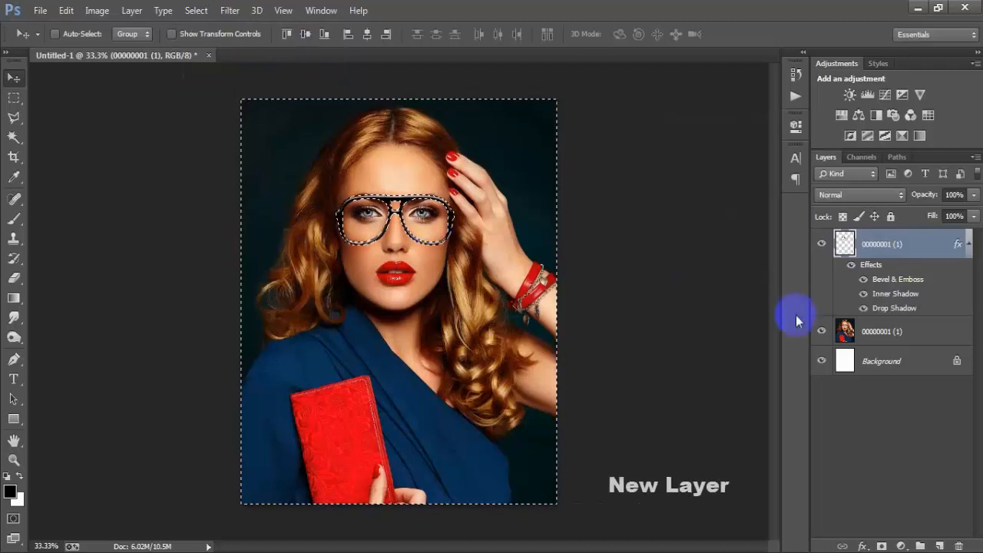
Step: Add a new layer above the glasses and set up the Brush Tool with a hard round 90 px brush at 100% hardness
click(940, 545)
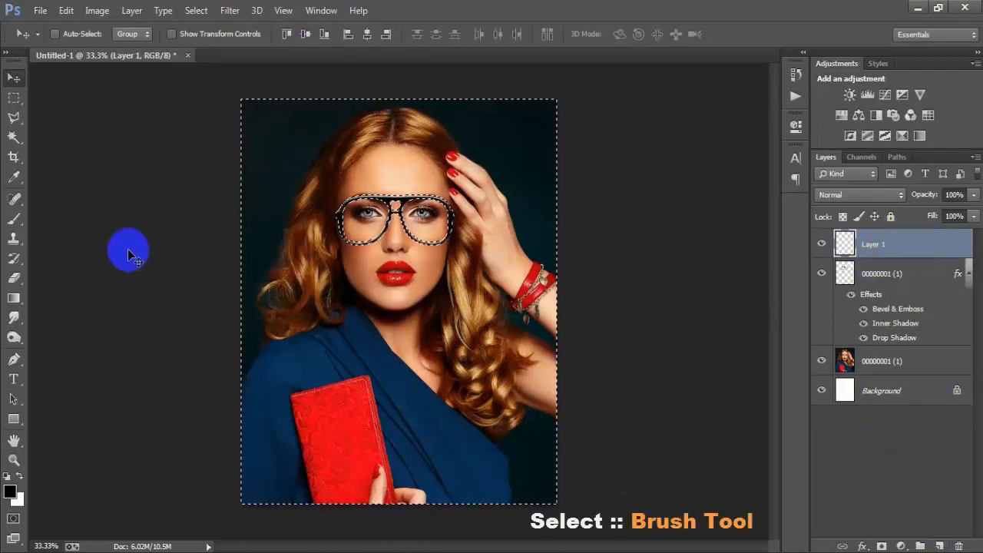
drag(14, 218, 55, 222)
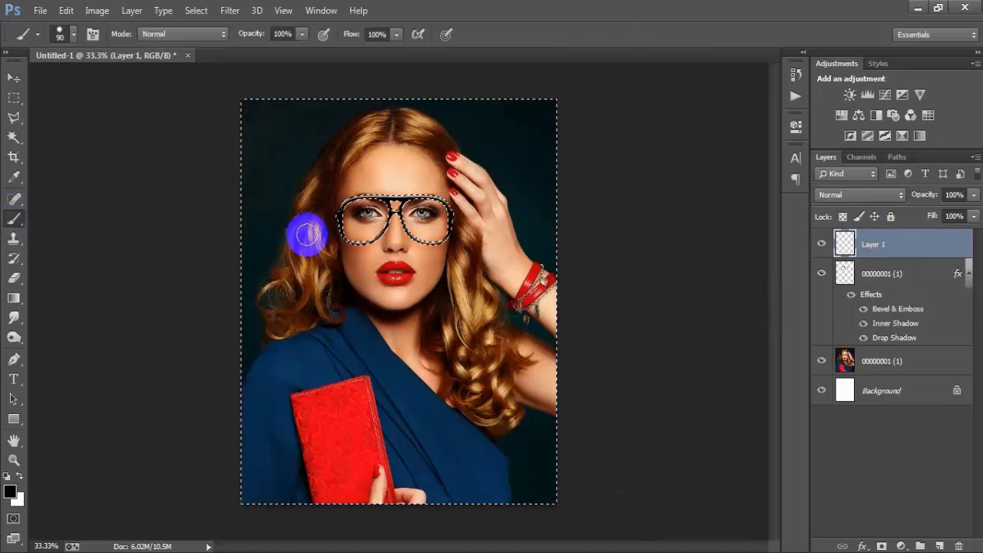
right_click(319, 206)
click(363, 312)
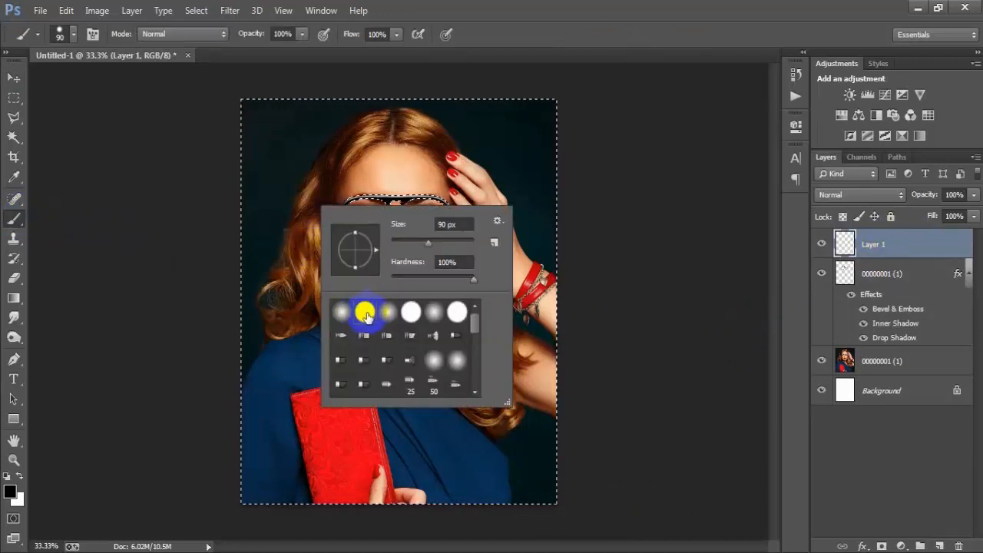
click(514, 82)
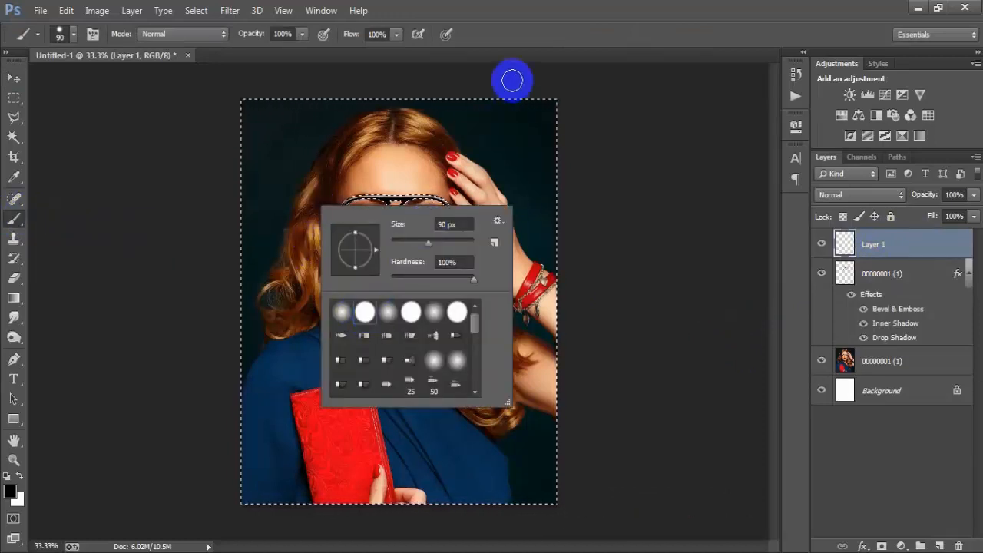
Step: Set the foreground colour to white, reduce the brush to 45 px and paint both lenses of the glasses solid white on Layer 1
click(7, 476)
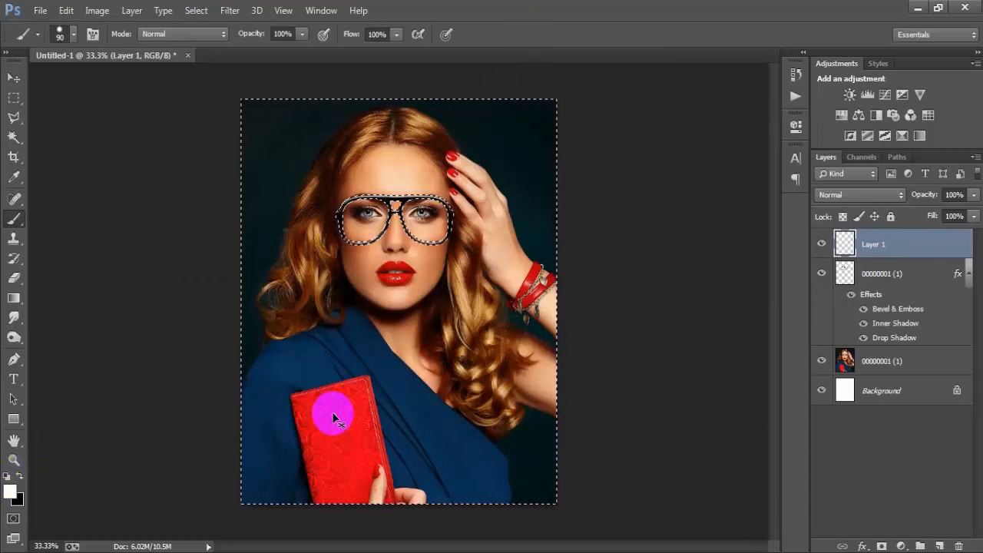
key(ctrl+plus)
key(ctrl+plus)
scroll(381, 257, up, 3)
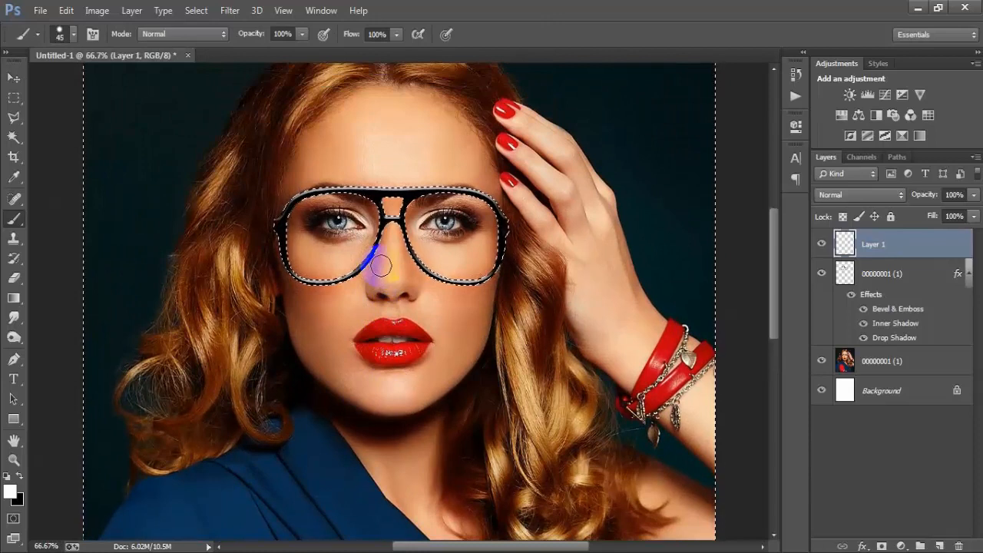
key(bracketleft)
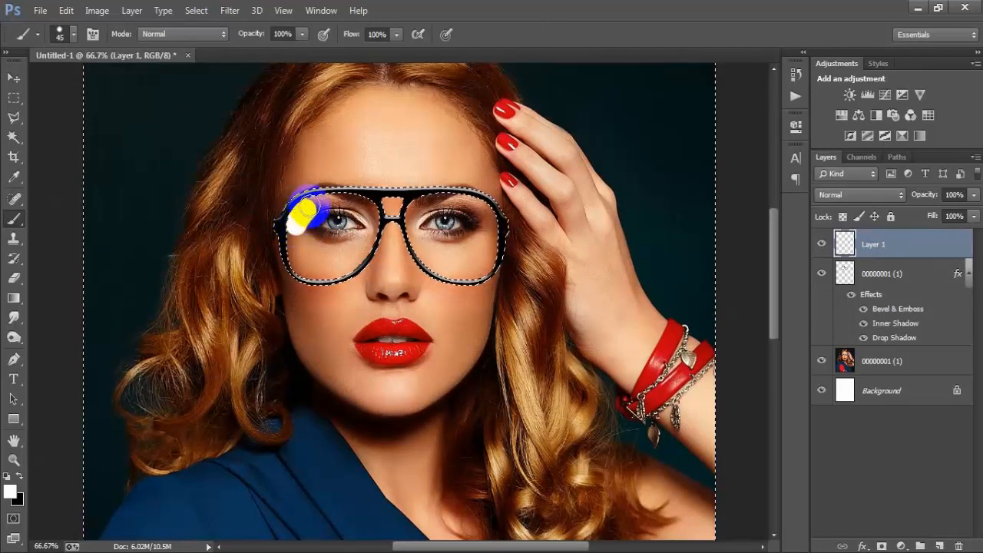
mouse_move(347, 201)
mouse_down()
mouse_move(361, 206)
mouse_move(351, 257)
mouse_up()
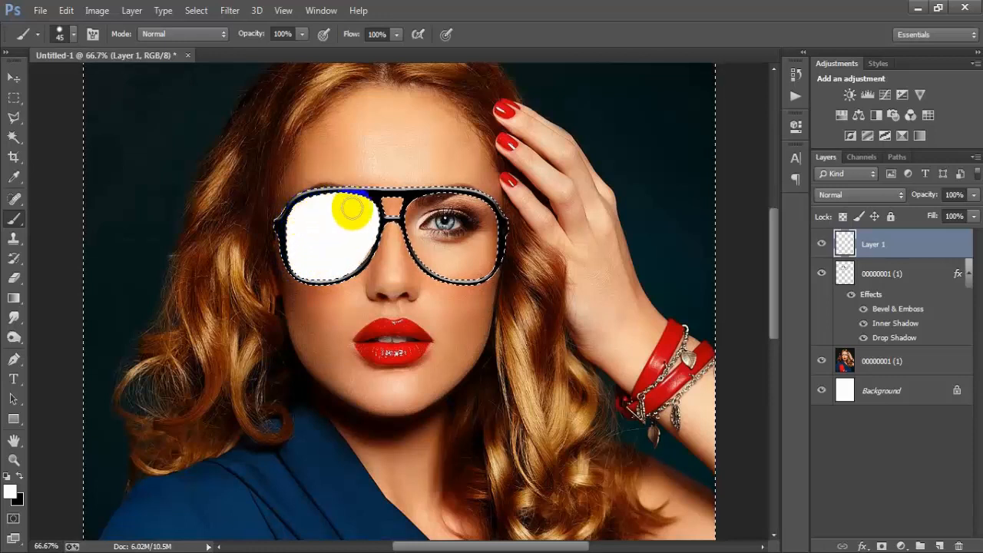
drag(353, 253, 338, 259)
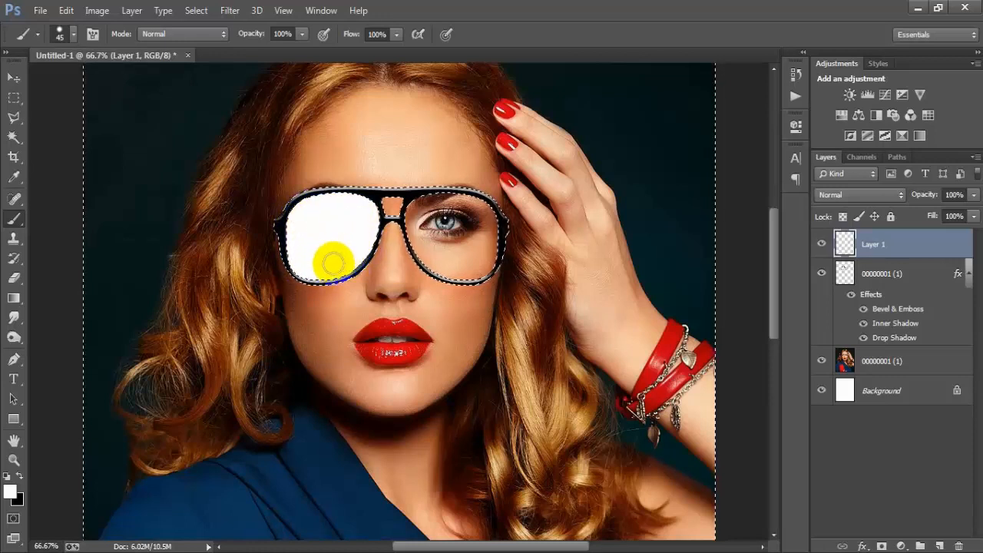
drag(409, 212, 414, 204)
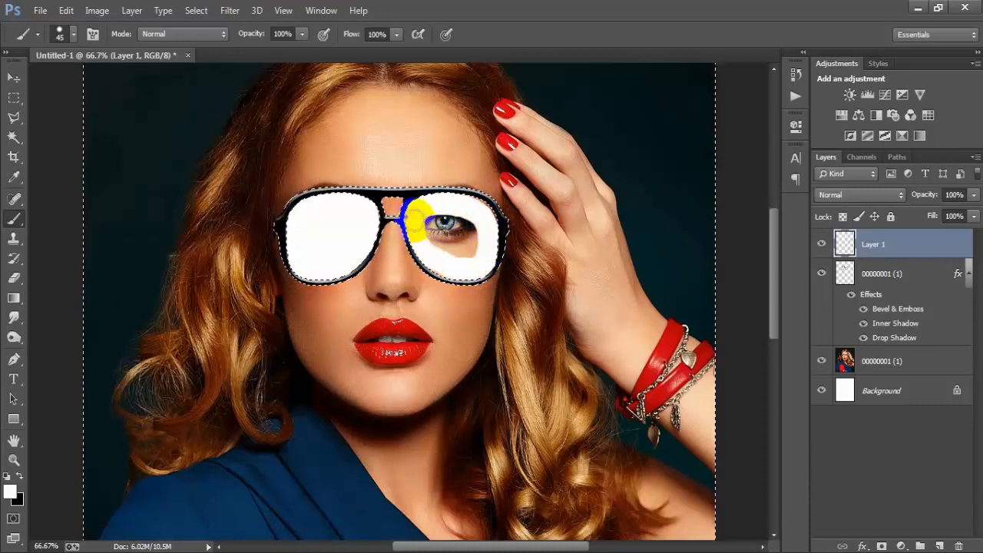
mouse_move(464, 211)
mouse_down()
mouse_move(491, 224)
mouse_move(474, 260)
mouse_up()
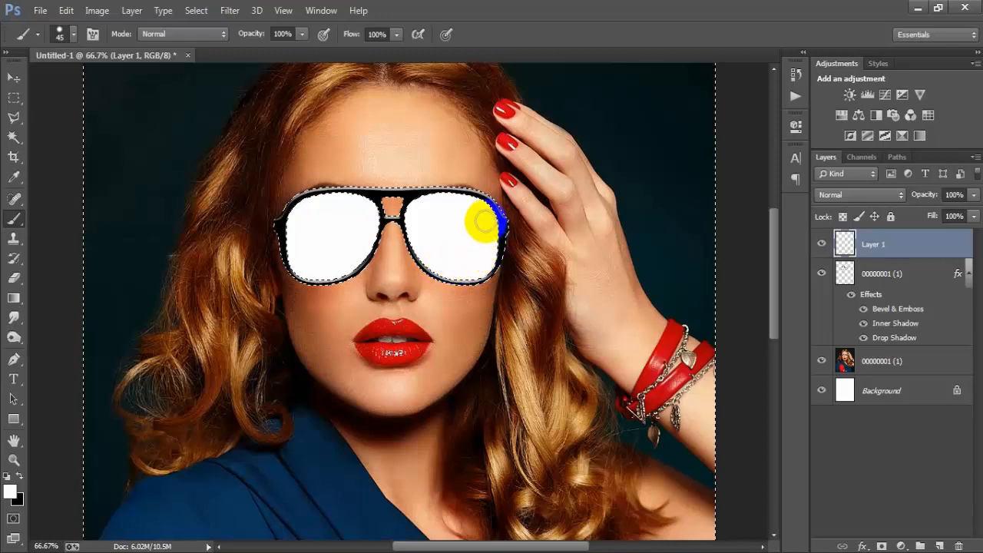
mouse_move(414, 220)
mouse_down()
mouse_move(450, 265)
mouse_move(485, 258)
mouse_move(470, 265)
mouse_move(431, 246)
mouse_move(333, 264)
mouse_move(299, 216)
mouse_move(345, 205)
mouse_move(359, 209)
mouse_move(356, 239)
mouse_move(311, 264)
mouse_up()
Step: Switch to the Move Tool, clear the selection and toggle the painted lens layer's visibility to compare
click(14, 77)
scroll(311, 264, down, 2)
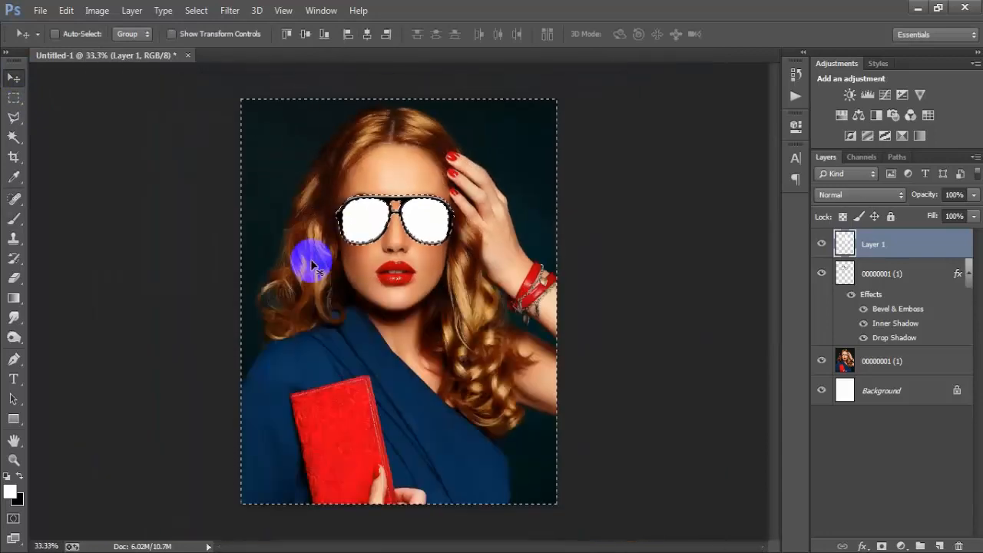
key(ctrl+d)
key(ctrl+d)
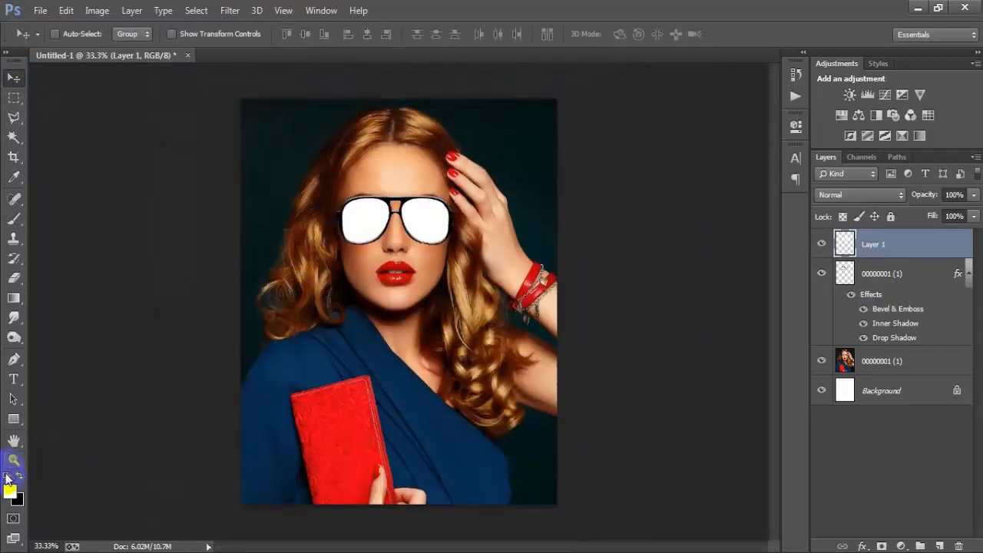
click(821, 244)
click(820, 244)
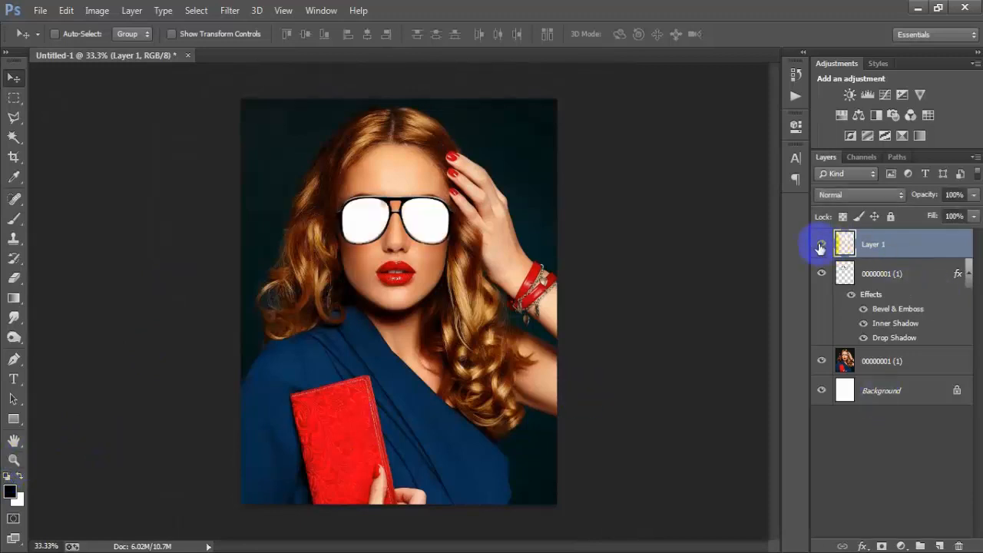
Step: Add a Gradient Overlay to the lens layer using the foreground-to-transparent preset and reverse the gradient
double_click(931, 257)
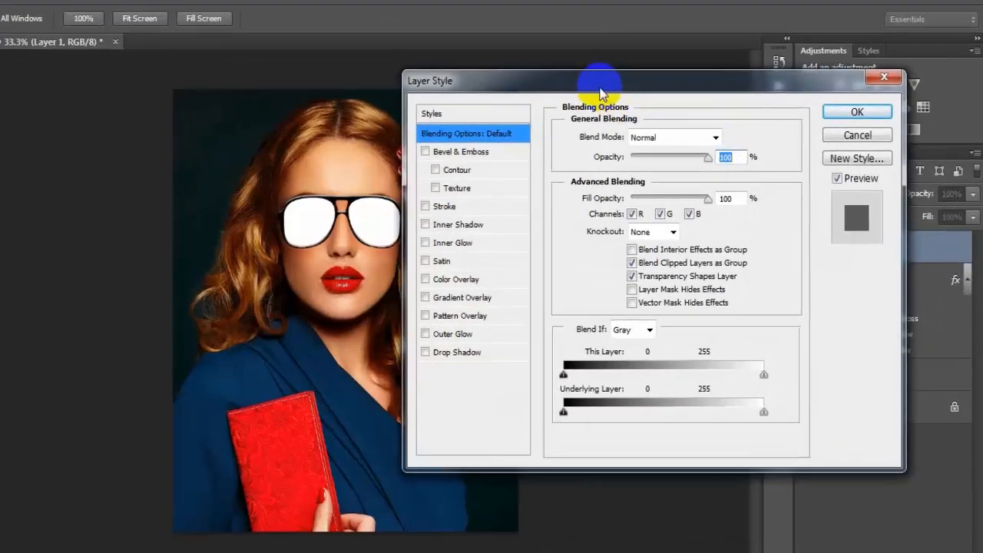
click(479, 297)
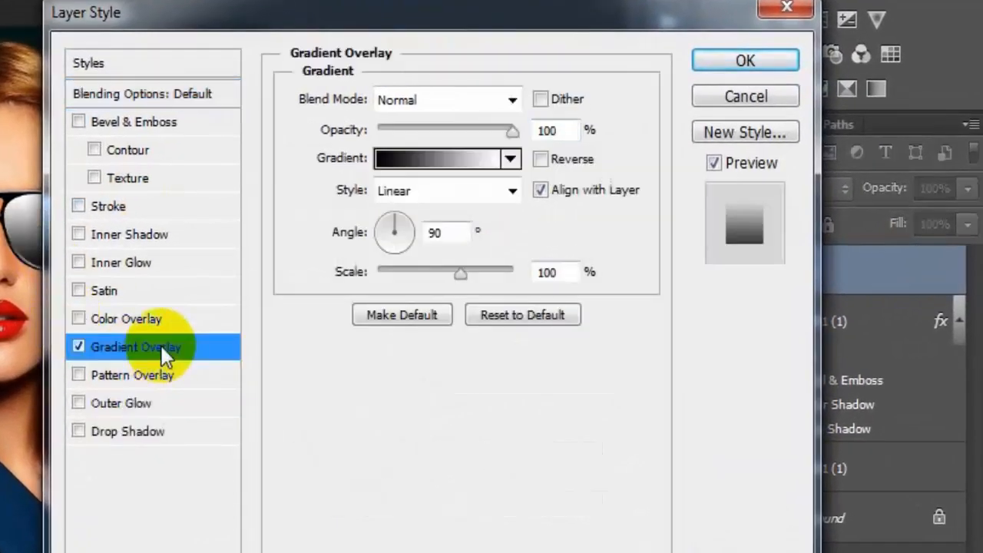
click(429, 157)
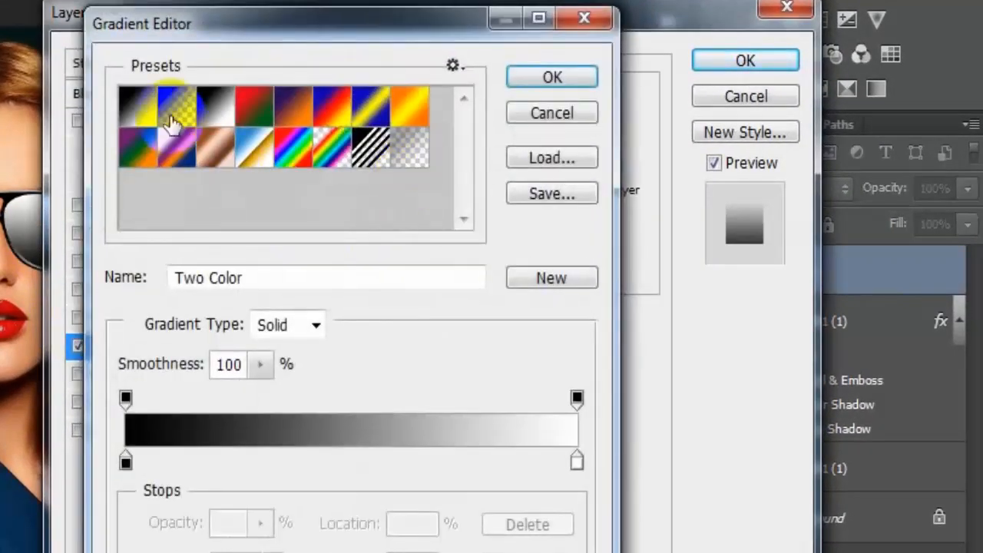
click(170, 121)
click(536, 80)
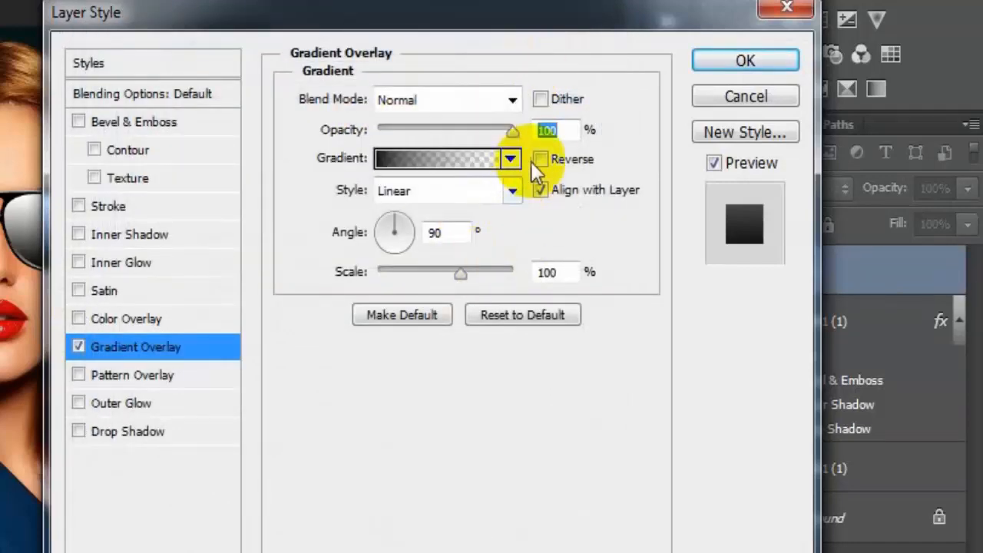
click(540, 160)
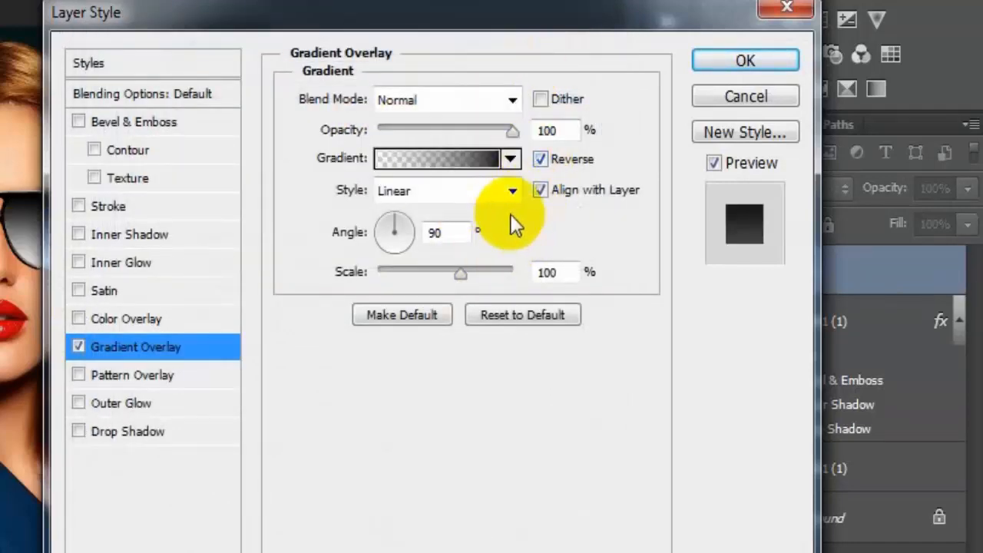
Step: Try the Soft Light blend mode on the gradient overlay, and set it back to Normal
click(511, 101)
click(434, 452)
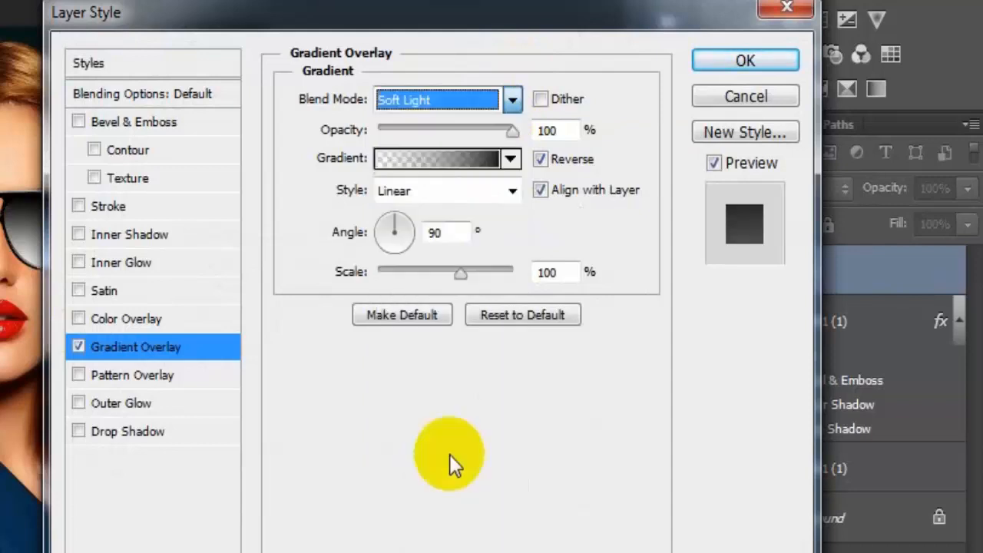
click(513, 100)
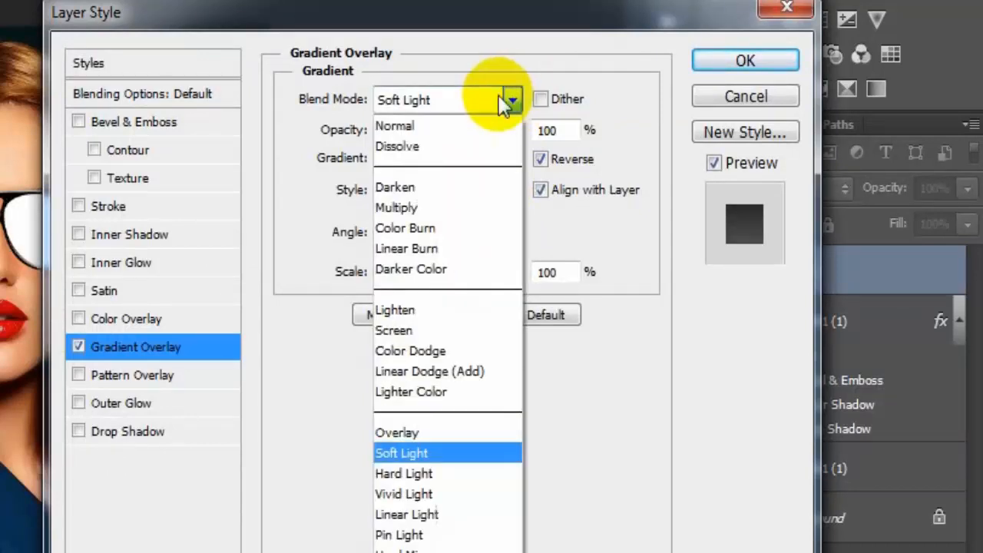
click(443, 128)
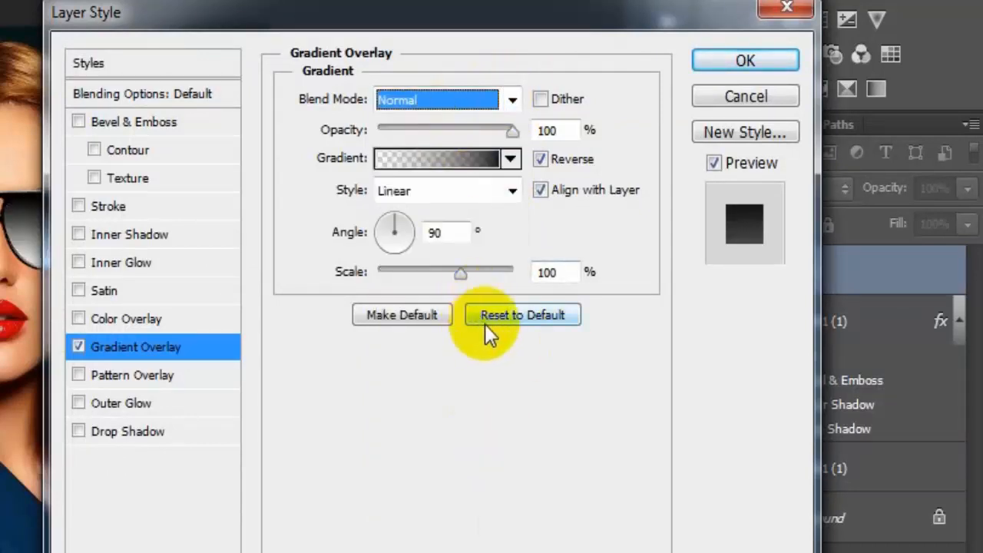
Step: Add a Color Overlay to the lens layer and set its colour to dark blue 2a4a91
click(127, 319)
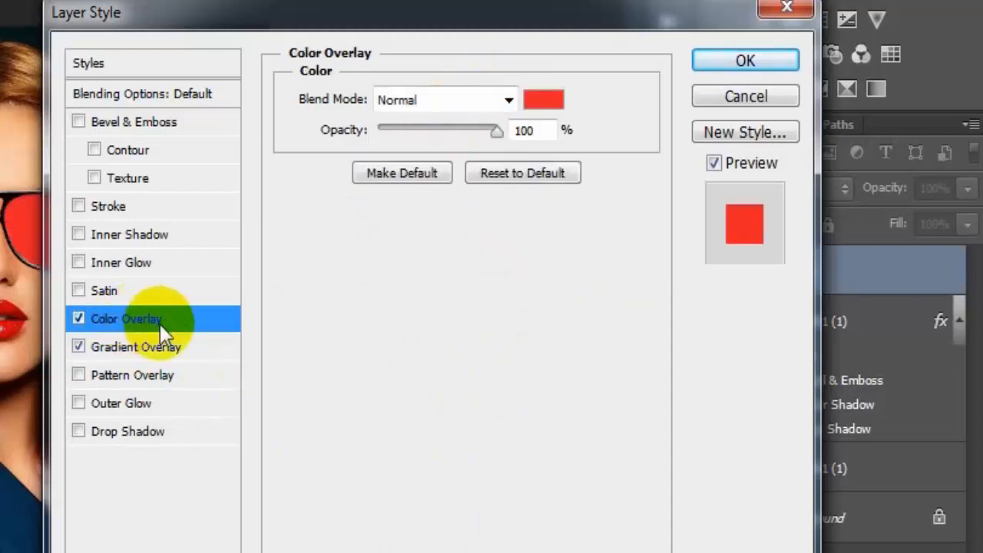
click(543, 100)
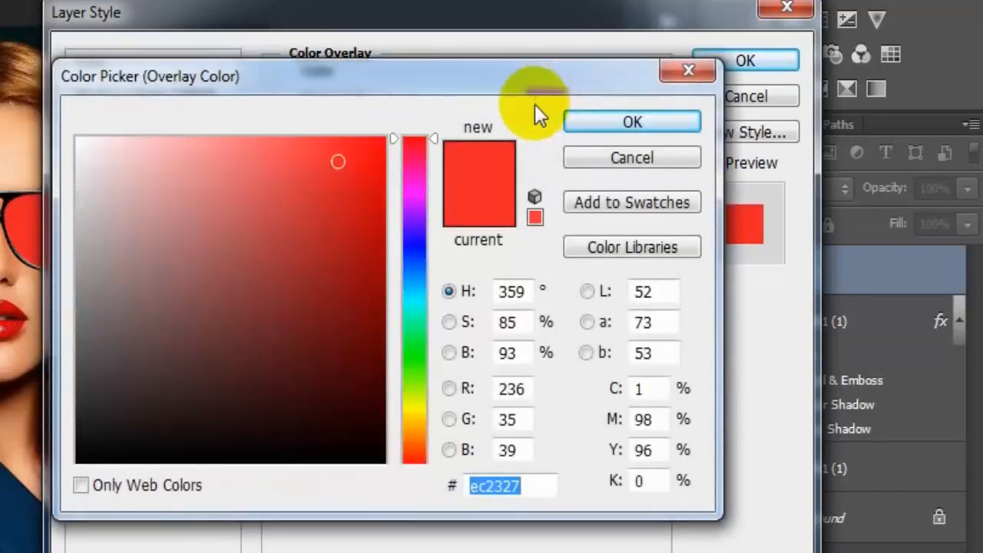
click(412, 262)
click(311, 273)
mouse_move(311, 272)
mouse_down()
mouse_move(309, 287)
mouse_move(277, 279)
mouse_move(303, 299)
mouse_move(295, 277)
mouse_up()
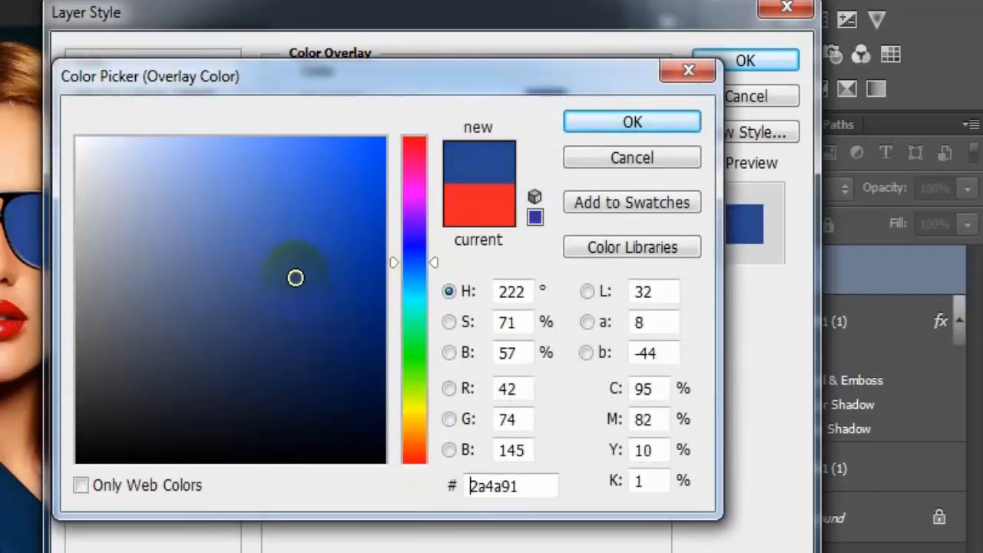
click(584, 122)
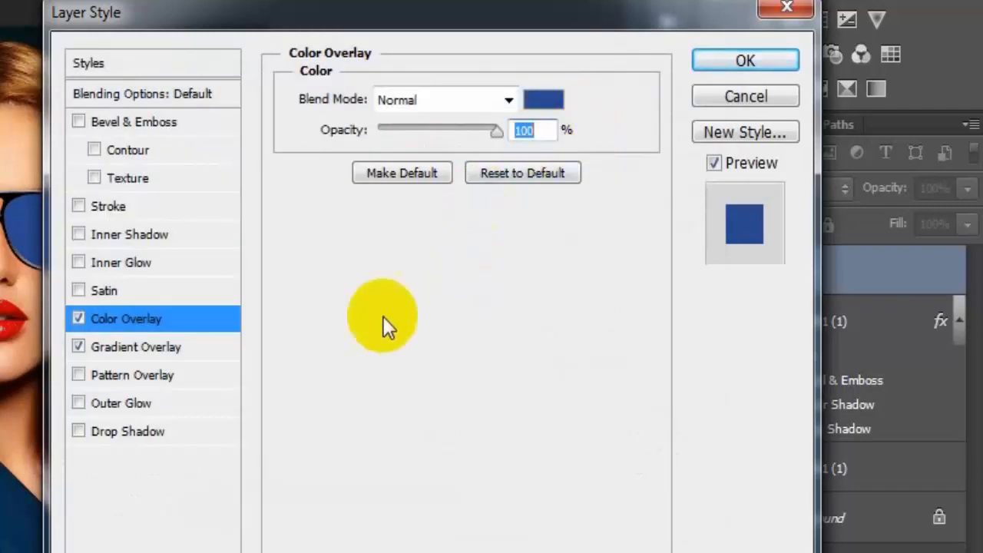
Step: Set the lens layer's gradient overlay blend mode to Overlay
click(203, 347)
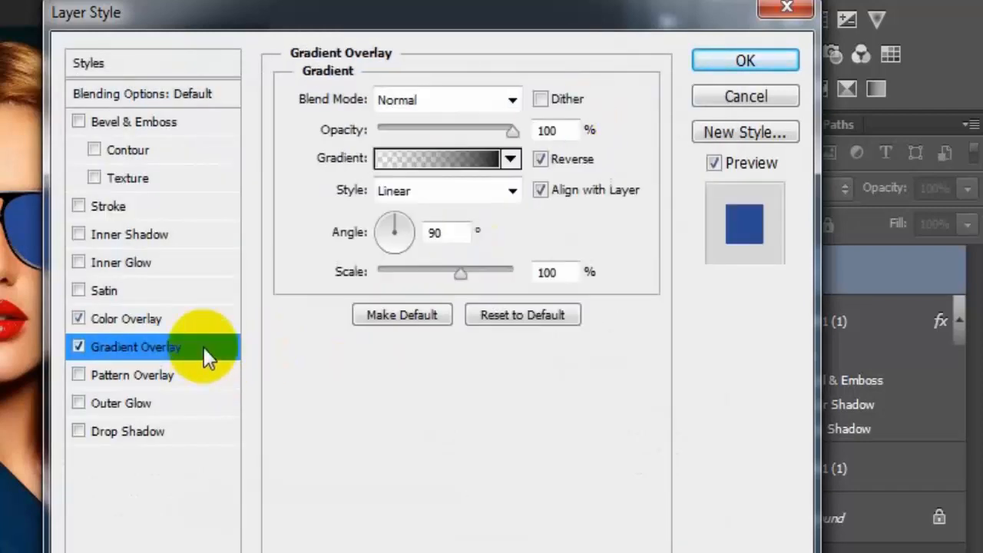
click(510, 103)
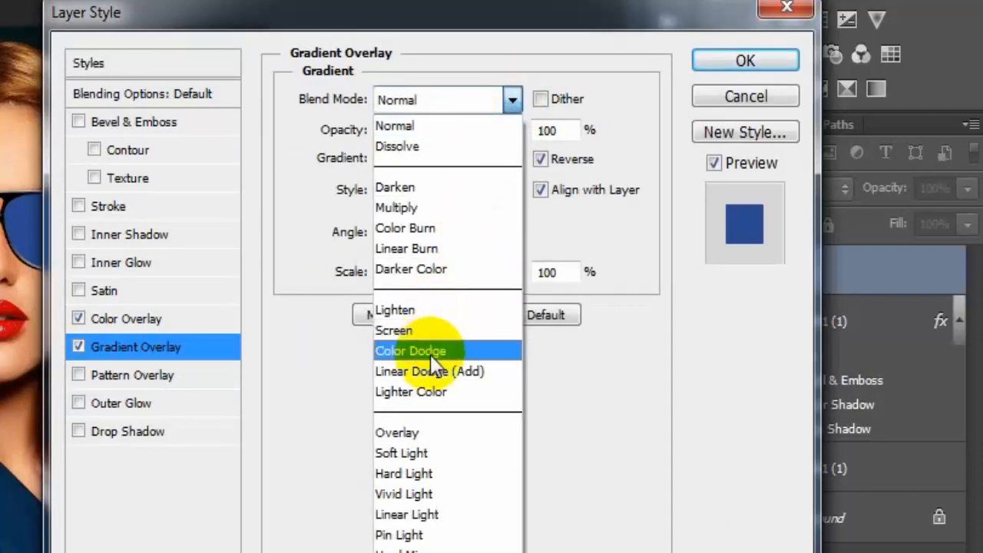
click(430, 433)
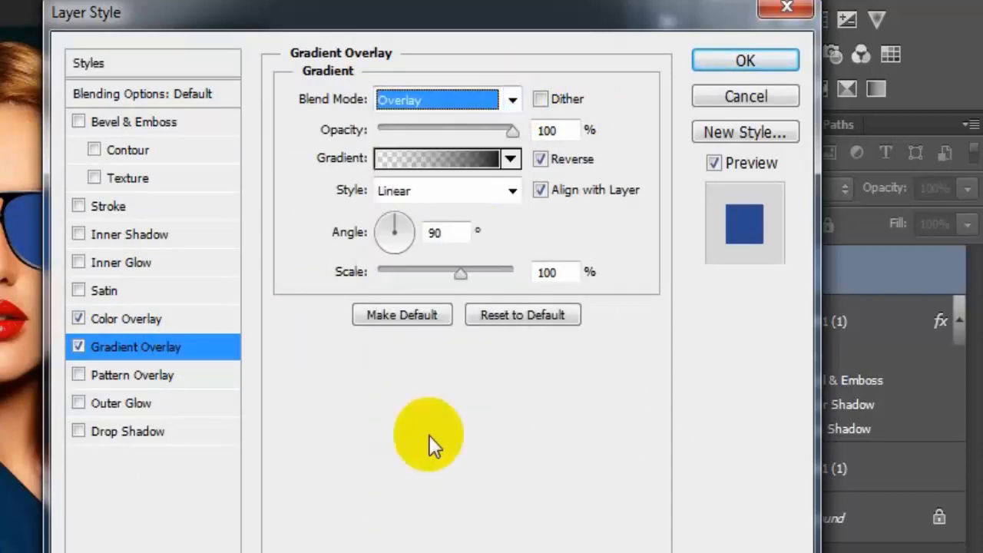
Step: Set the color overlay's blend mode to Soft Light, apply the style and set the lens layer's own blend mode to Multiply
click(204, 320)
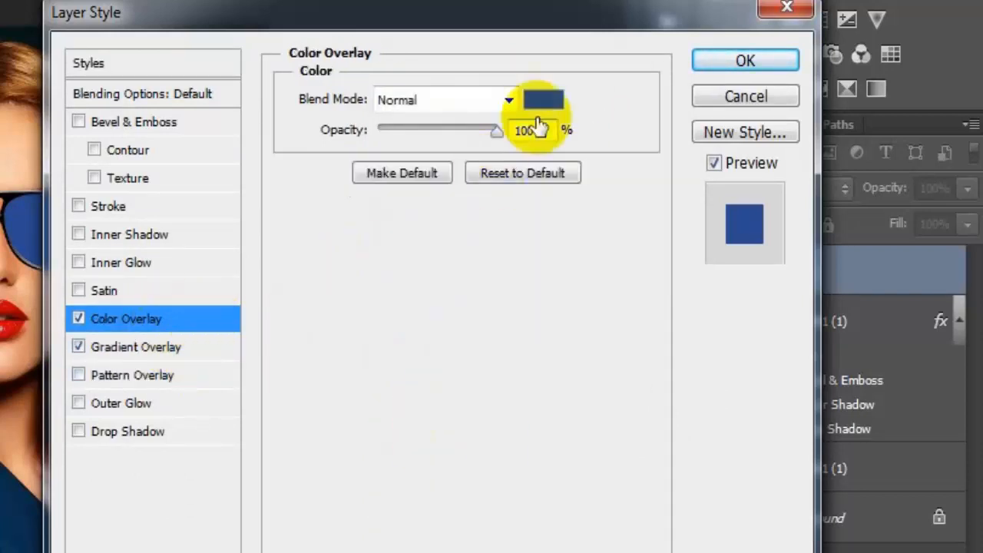
click(512, 100)
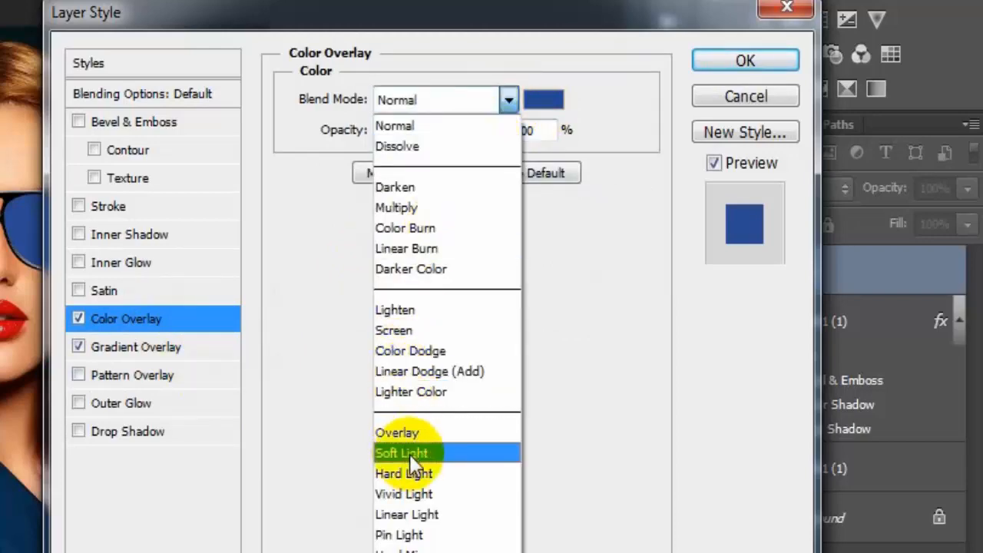
click(435, 453)
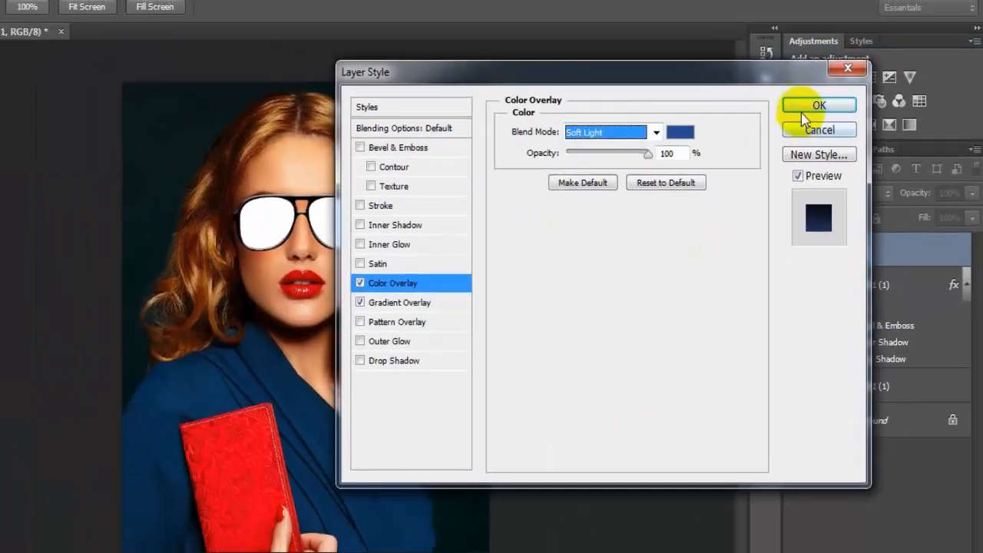
click(807, 107)
click(814, 193)
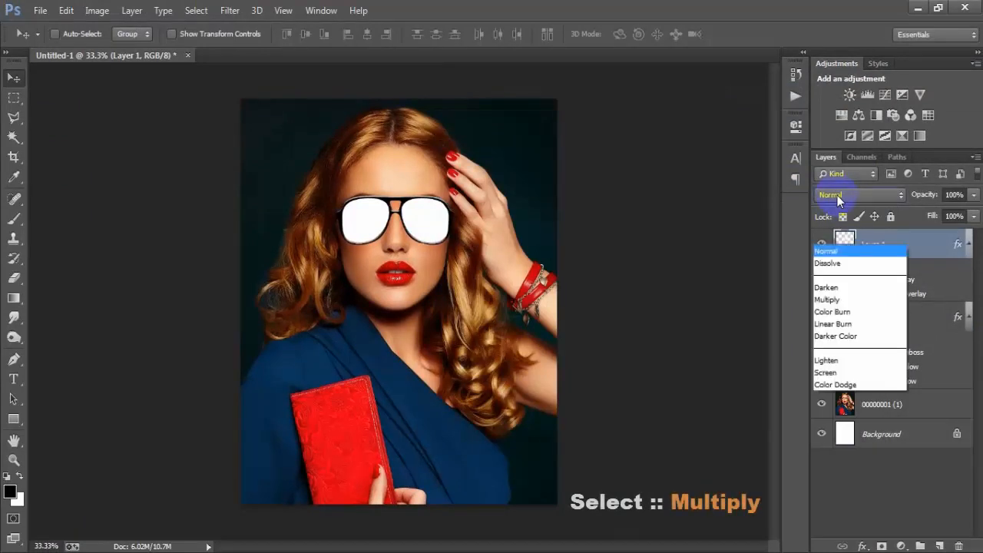
click(840, 56)
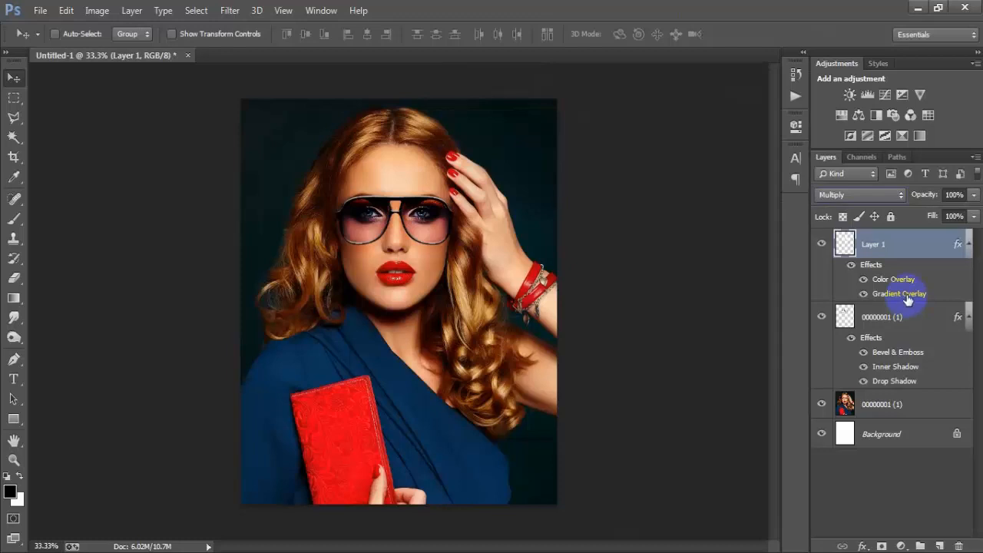
Step: Reopen the lens layer's style and change the color overlay's colour to 2b488b
double_click(908, 295)
click(499, 272)
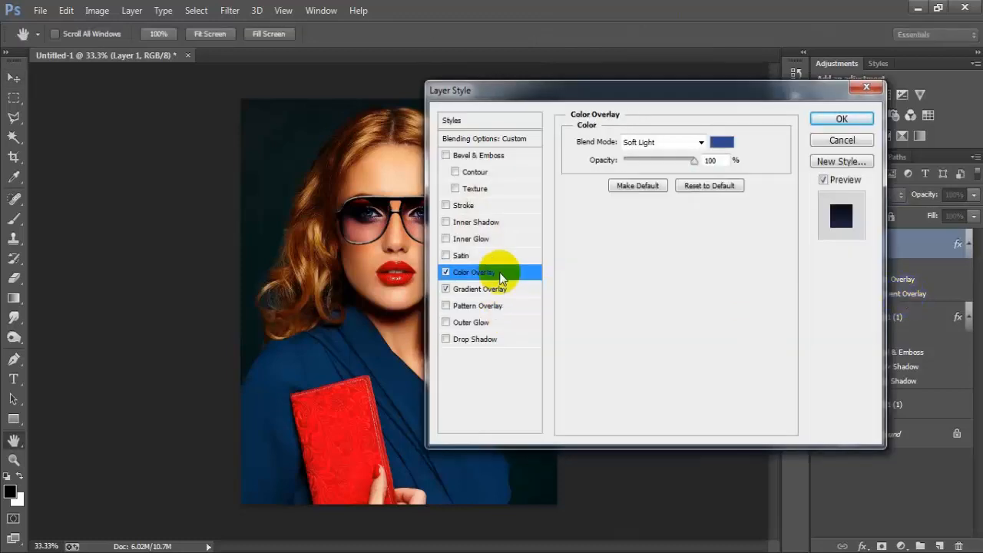
click(720, 142)
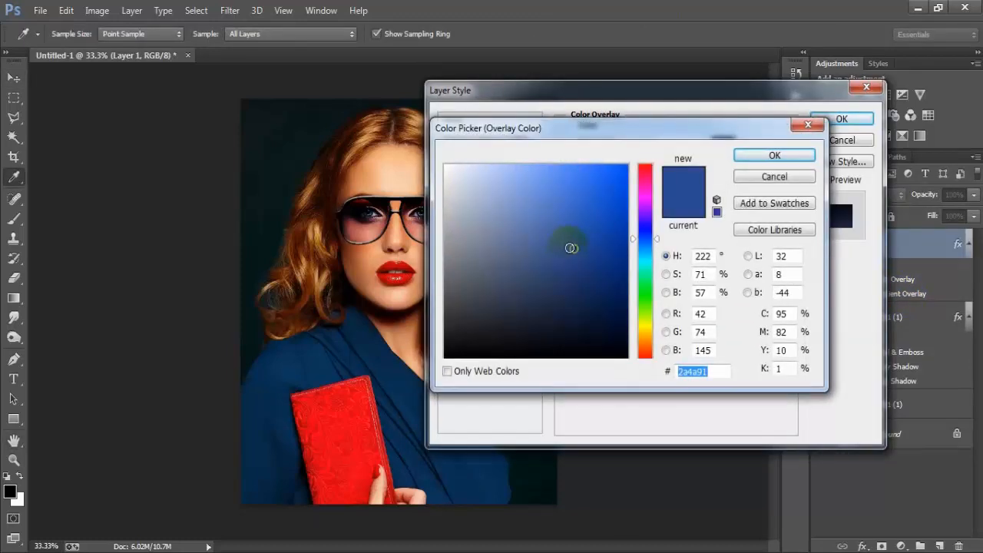
mouse_move(574, 247)
mouse_down()
mouse_move(577, 235)
mouse_move(571, 252)
mouse_up()
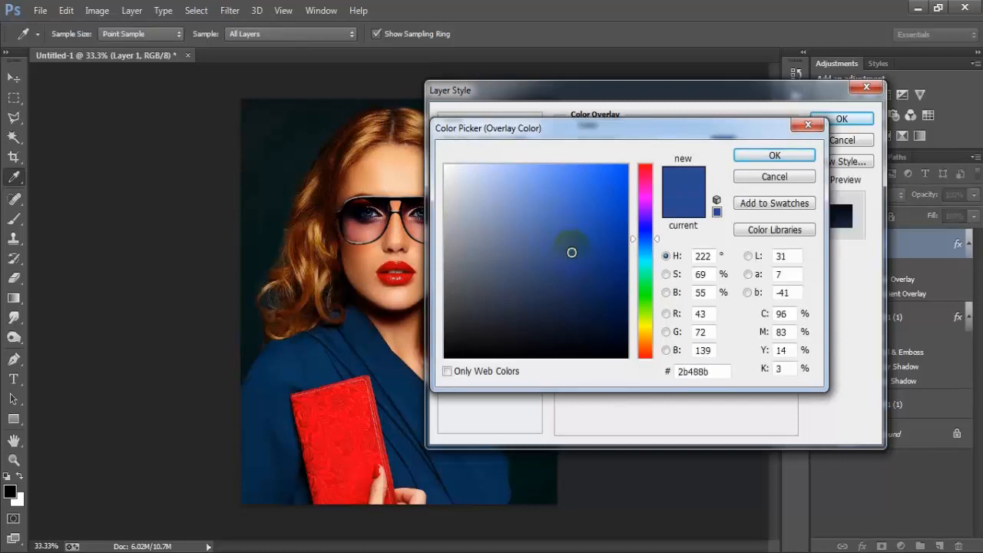
click(770, 155)
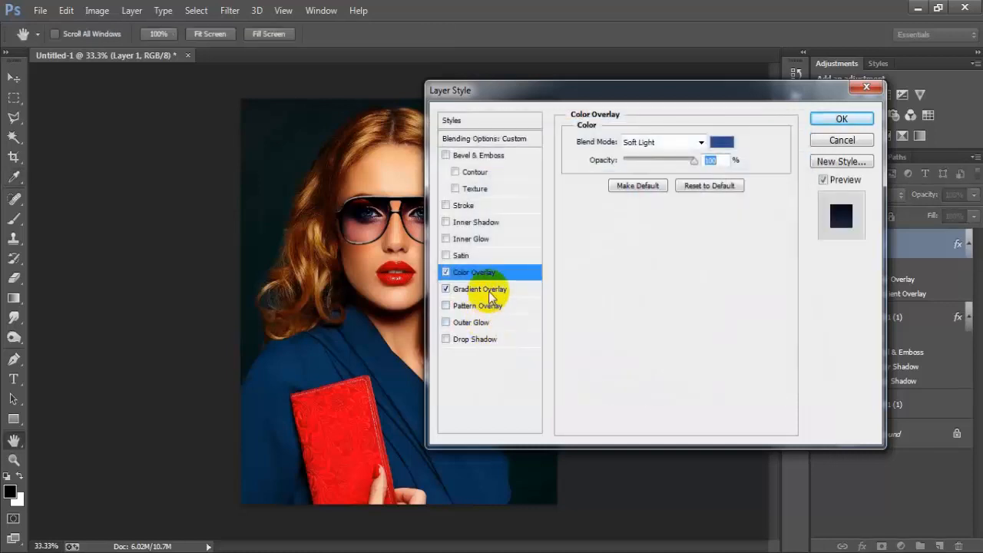
Step: Set the lens layer's gradient overlay blend mode to Normal and lower its opacity to about 80%
click(473, 288)
click(702, 142)
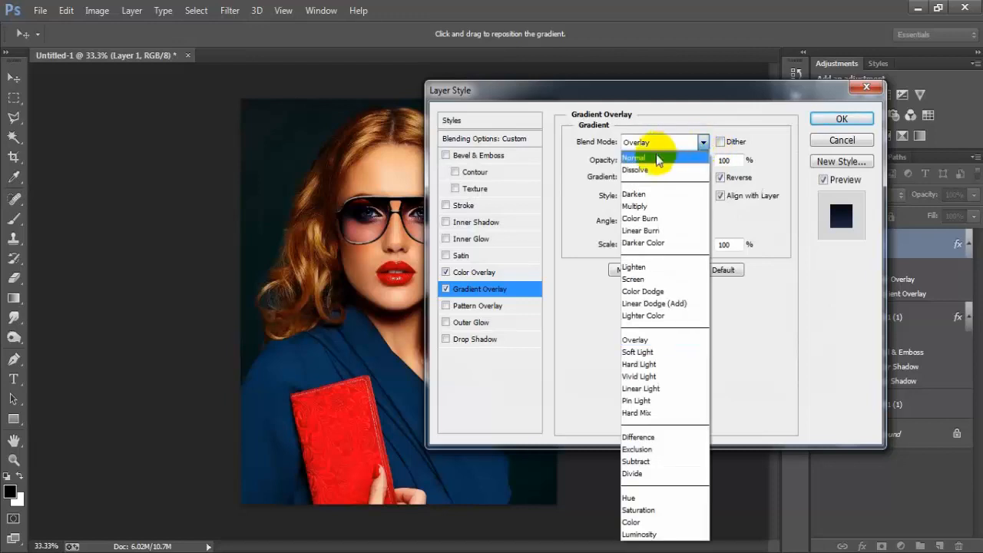
click(644, 158)
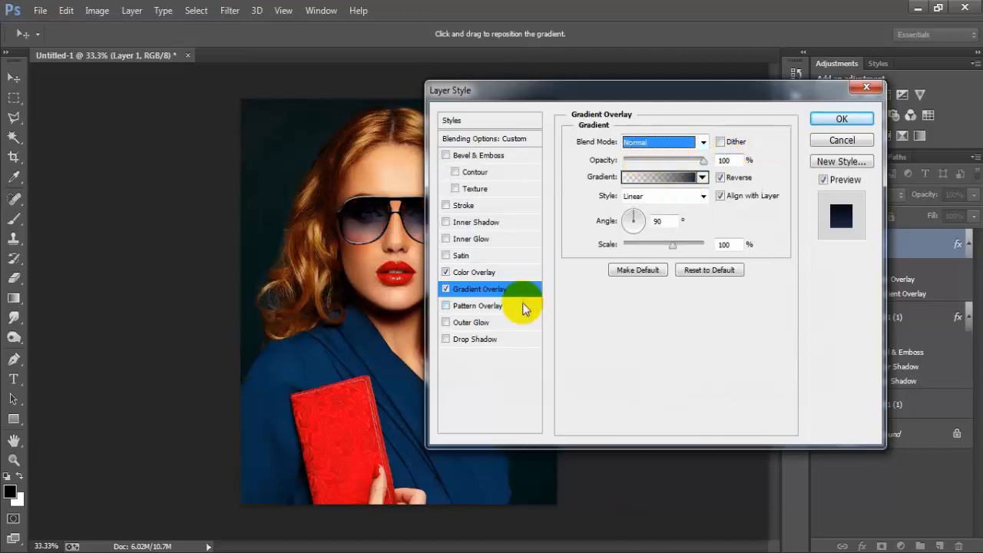
drag(702, 161, 696, 164)
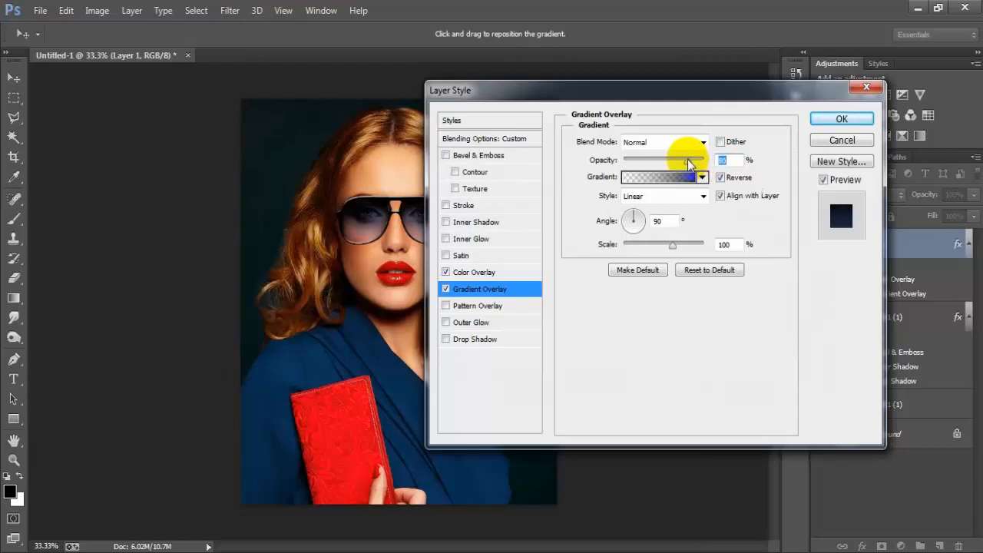
Step: Change the color overlay's colour to dark blue 274486 and apply the lens layer's style
click(492, 272)
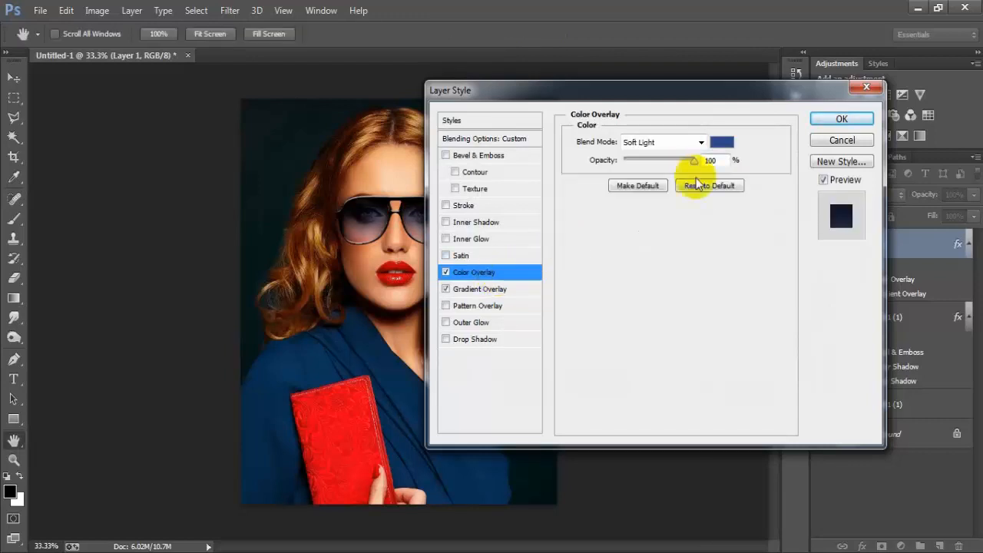
click(713, 143)
mouse_move(575, 253)
mouse_down()
mouse_move(583, 224)
mouse_move(577, 252)
mouse_up()
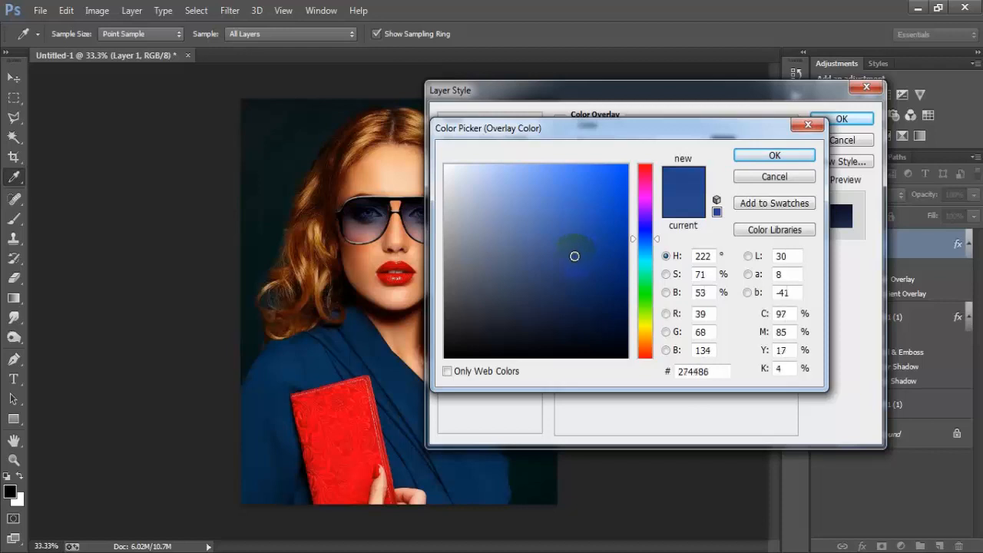
click(768, 154)
click(839, 121)
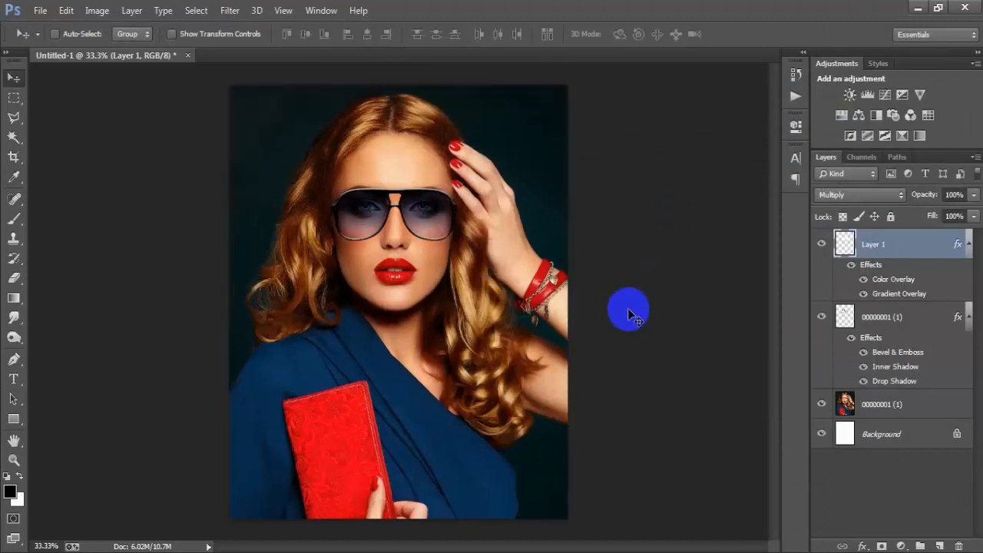
Step: Compare the portrait with and without the glasses by repeatedly showing only the photo layer and restoring the other layers
key(ctrl+plus)
scroll(472, 307, up, 2)
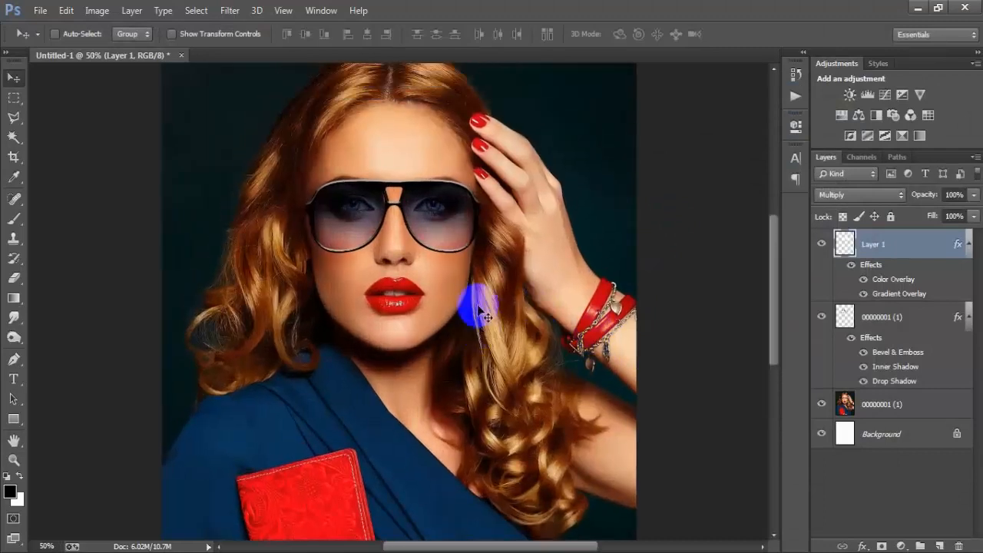
alt+click(823, 405)
alt+click(823, 405)
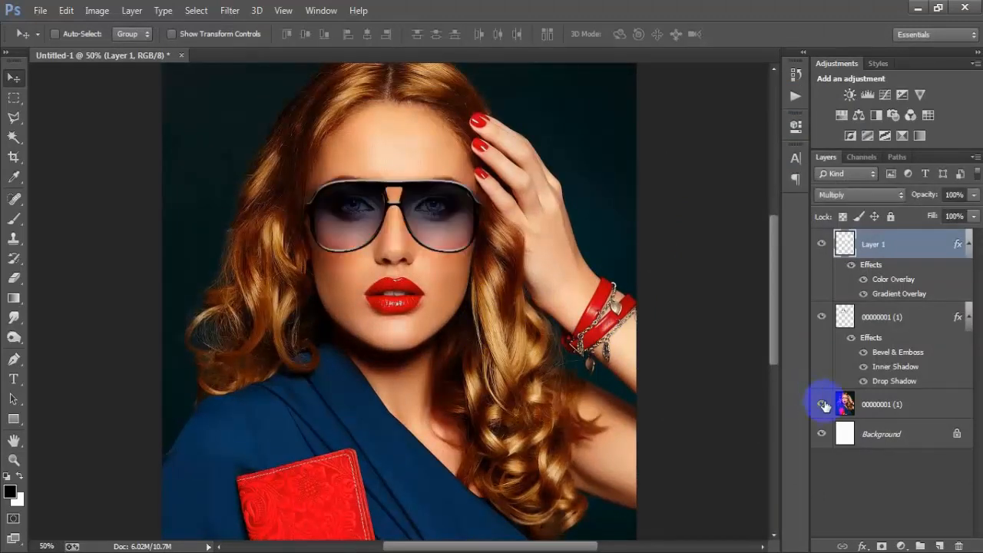
alt+click(823, 405)
alt+click(823, 404)
key(ctrl+minus)
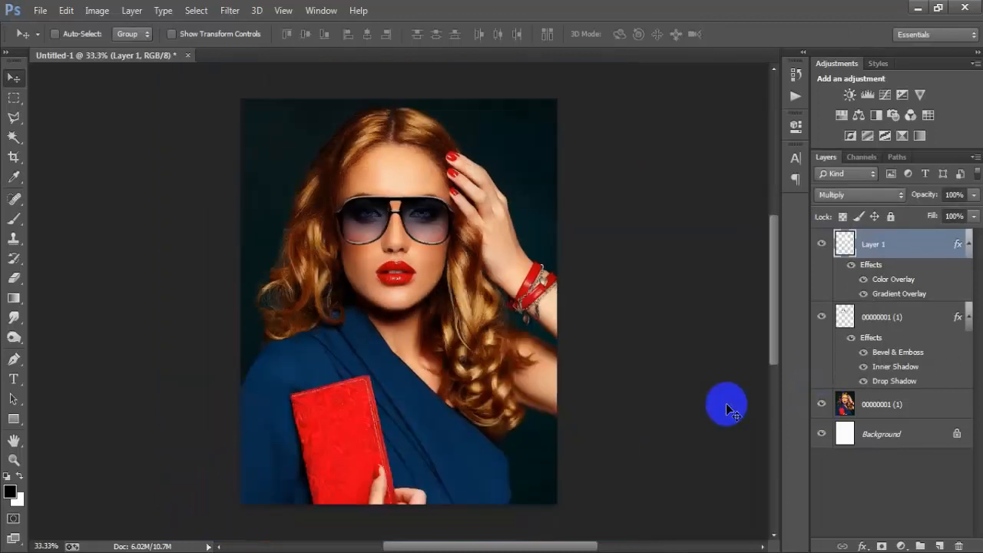